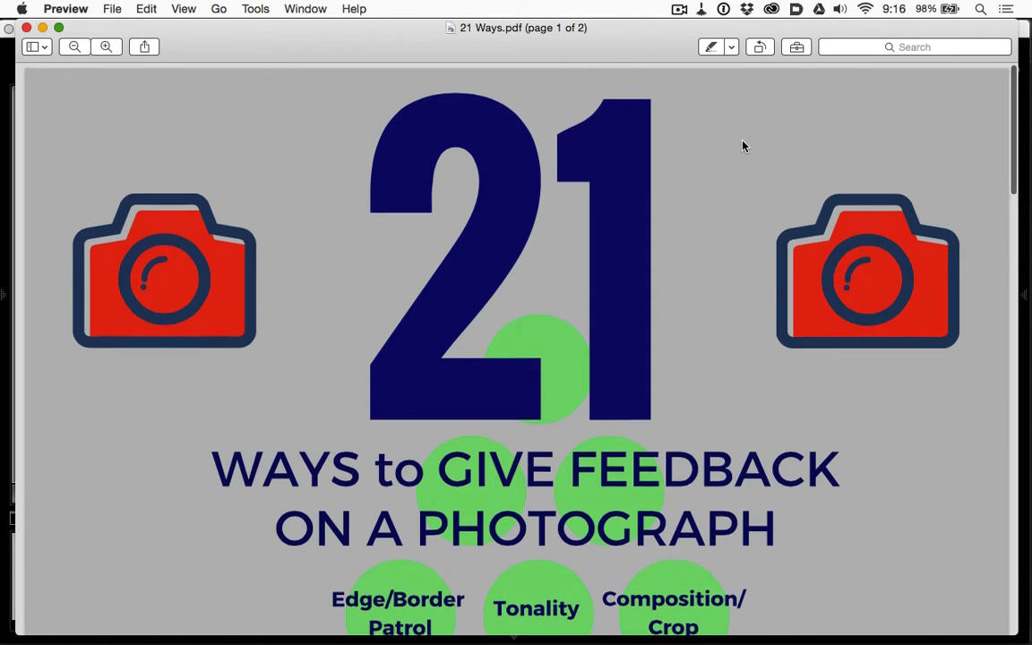
Step: Look over the feedback topic circles on page 1 of the 21 Ways PDF
scroll(741, 146, "down", 5)
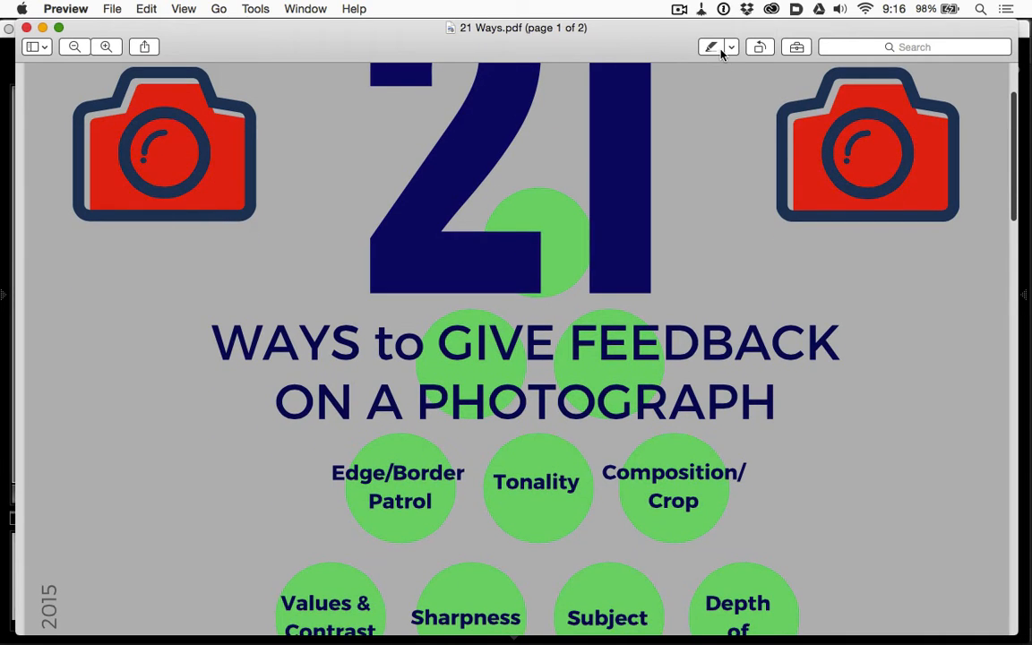
scroll(722, 99, "up", 5)
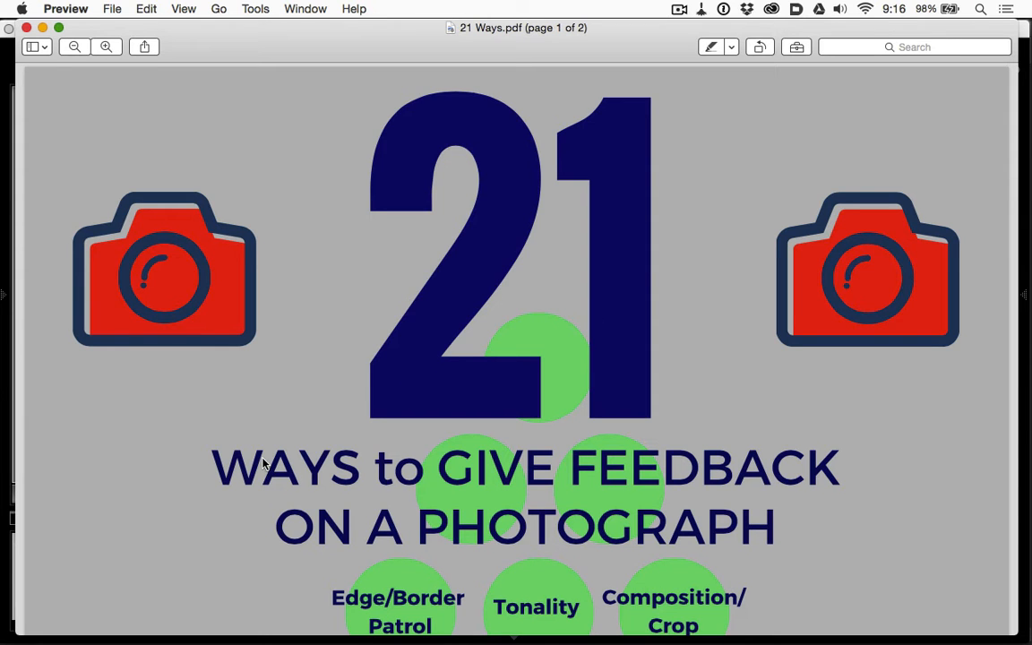
scroll(262, 463, "down", 13)
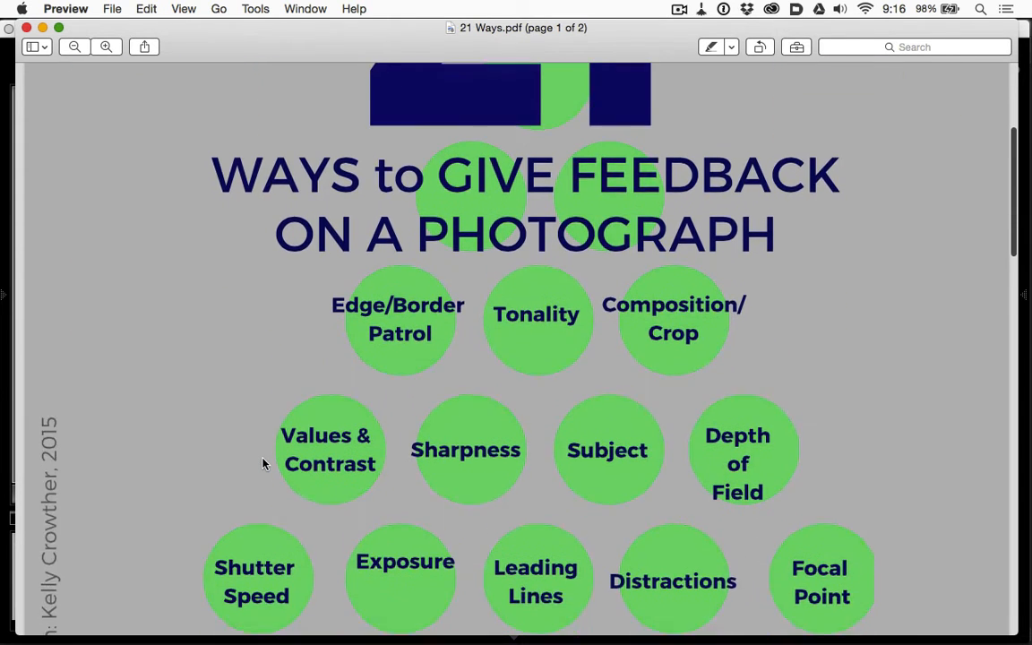
scroll(262, 463, "down", 7)
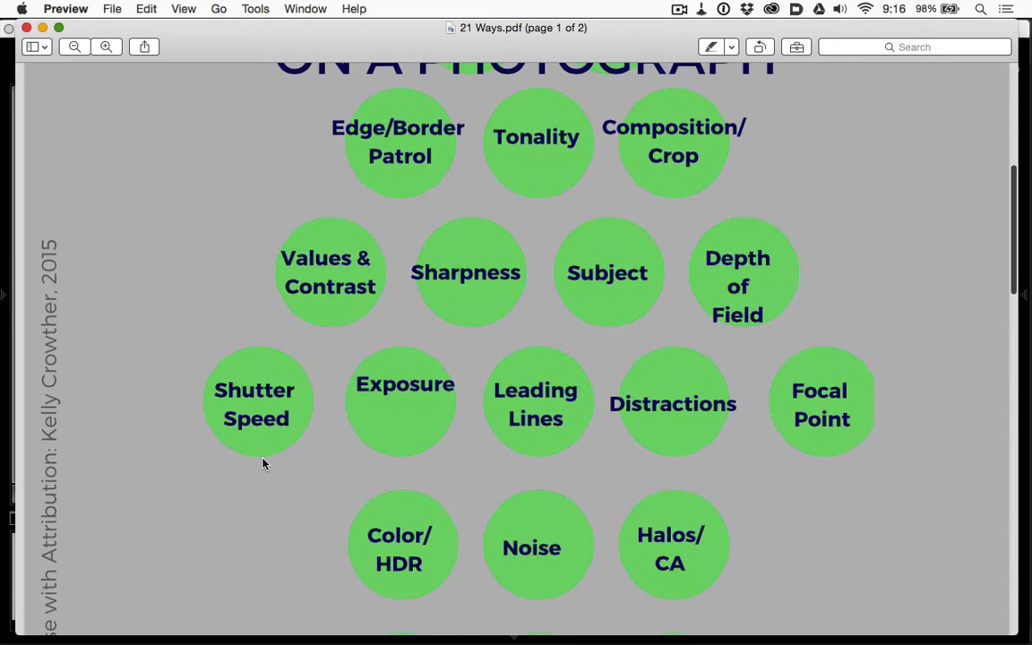
scroll(263, 463, "down", 11)
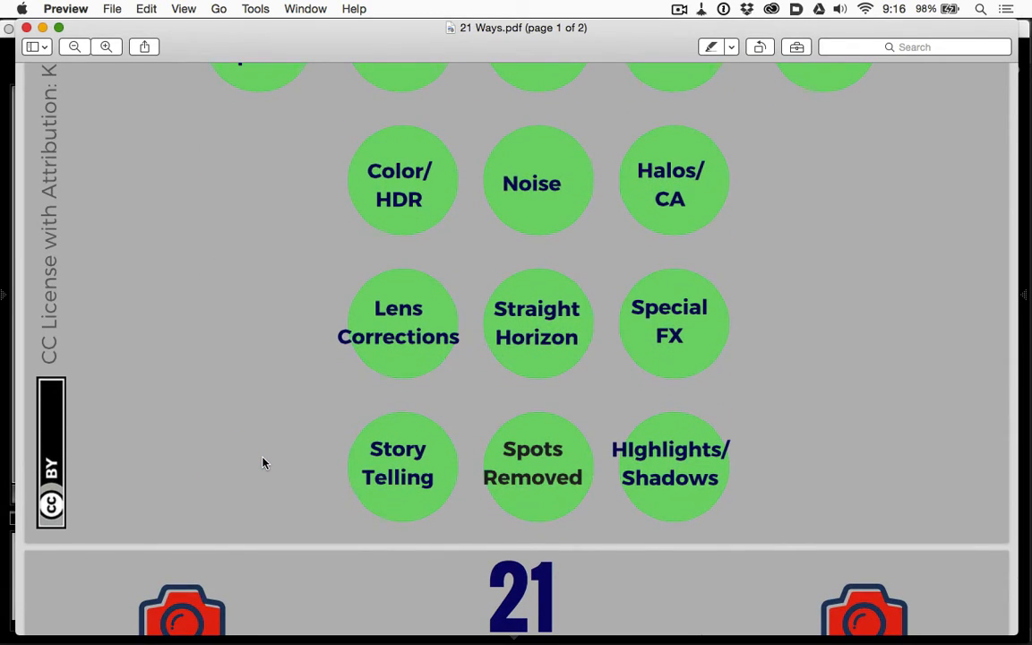
Step: Read the numbered photo evaluation checklist on page 2, from Border Patrol through Highlights/Shadows
scroll(263, 463, "down", 8)
scroll(263, 463, "down", 9)
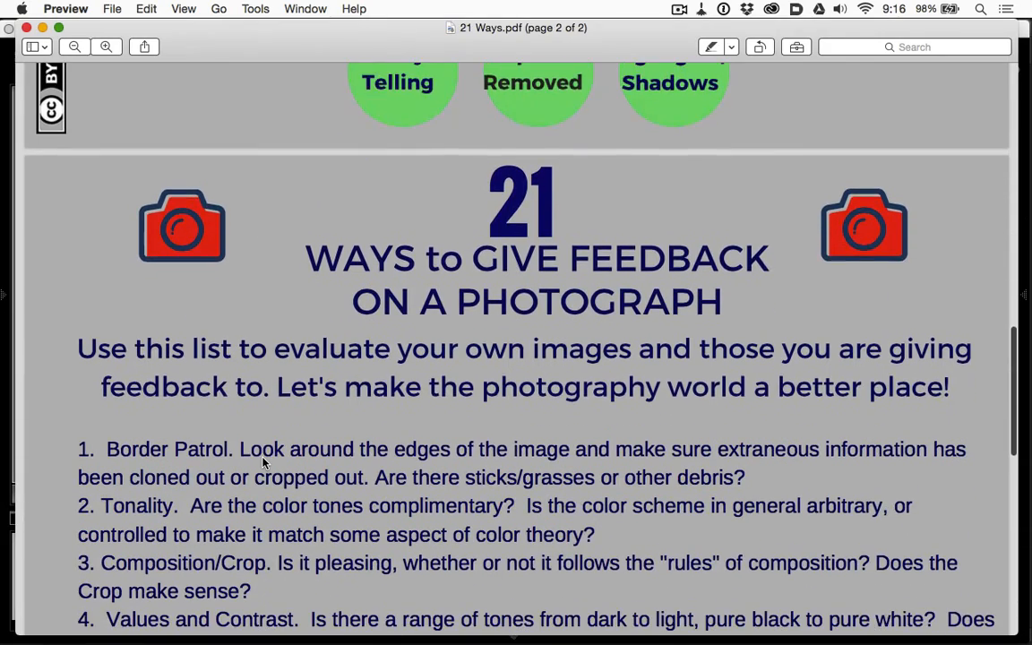
scroll(263, 460, "down", 1)
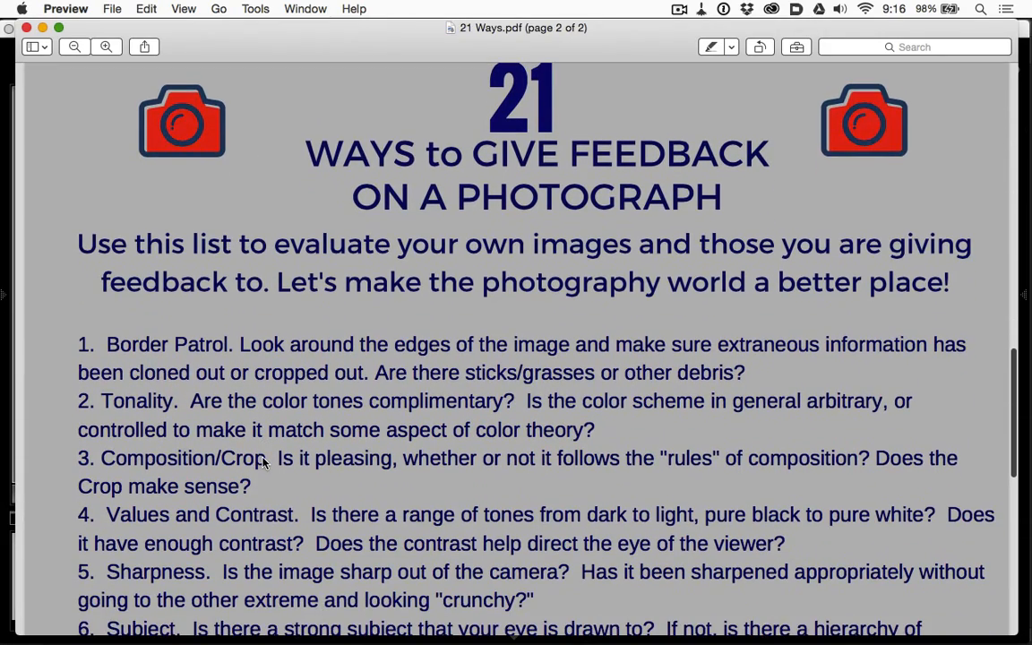
scroll(262, 462, "down", 4)
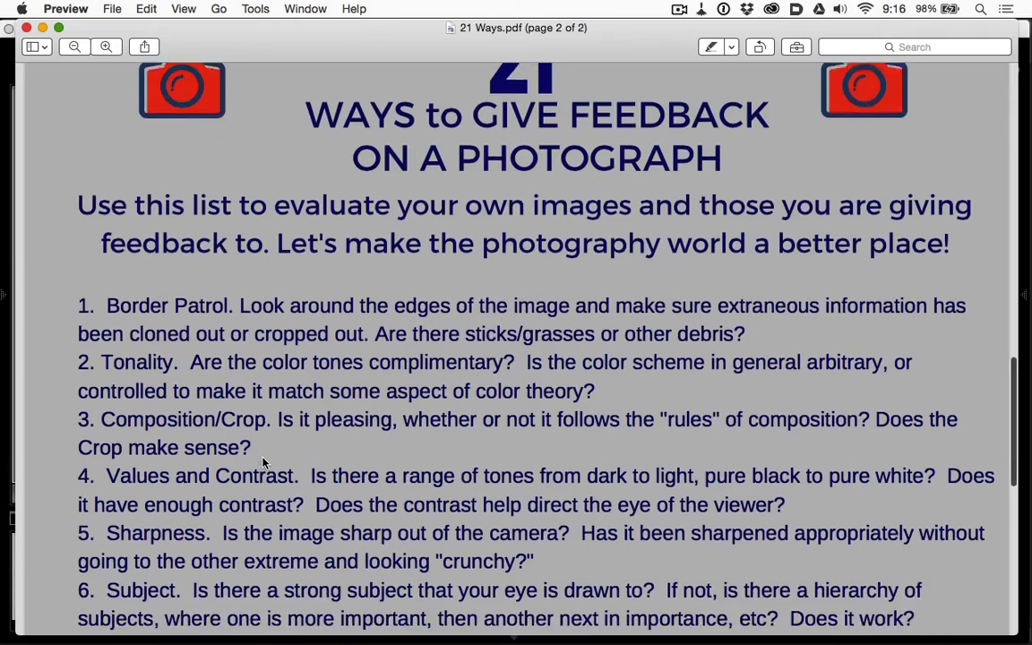
scroll(262, 463, "down", 5)
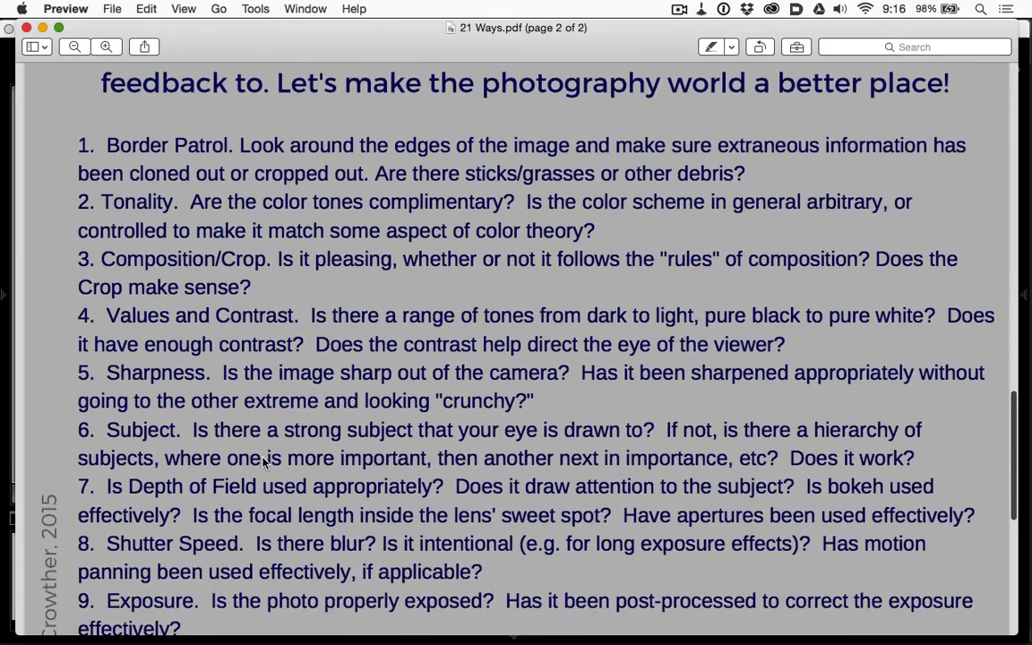
scroll(263, 461, "down", 6)
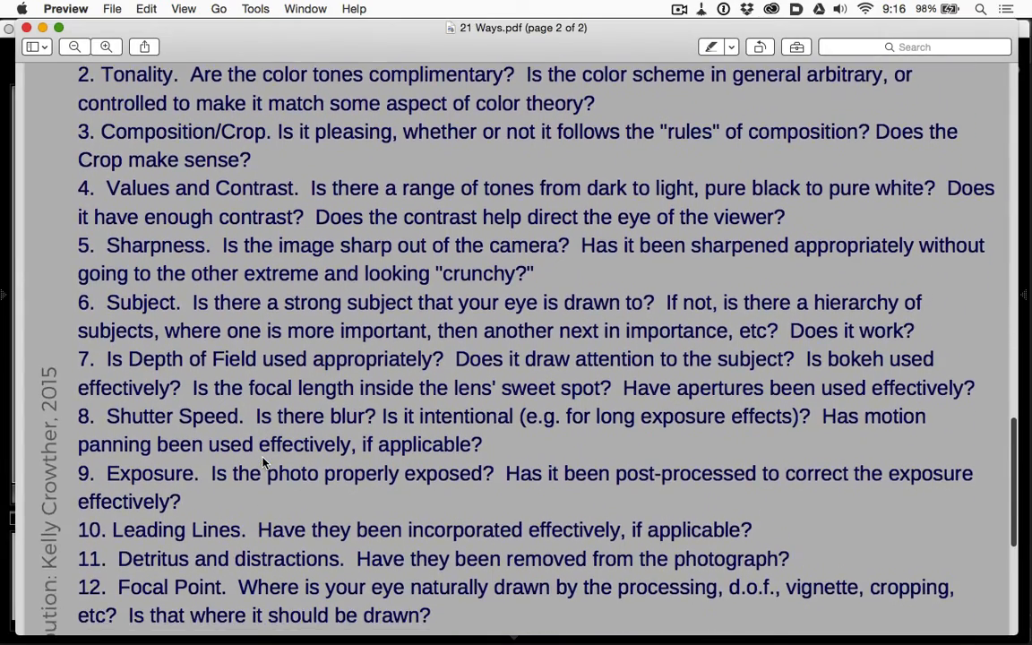
scroll(263, 463, "down", 6)
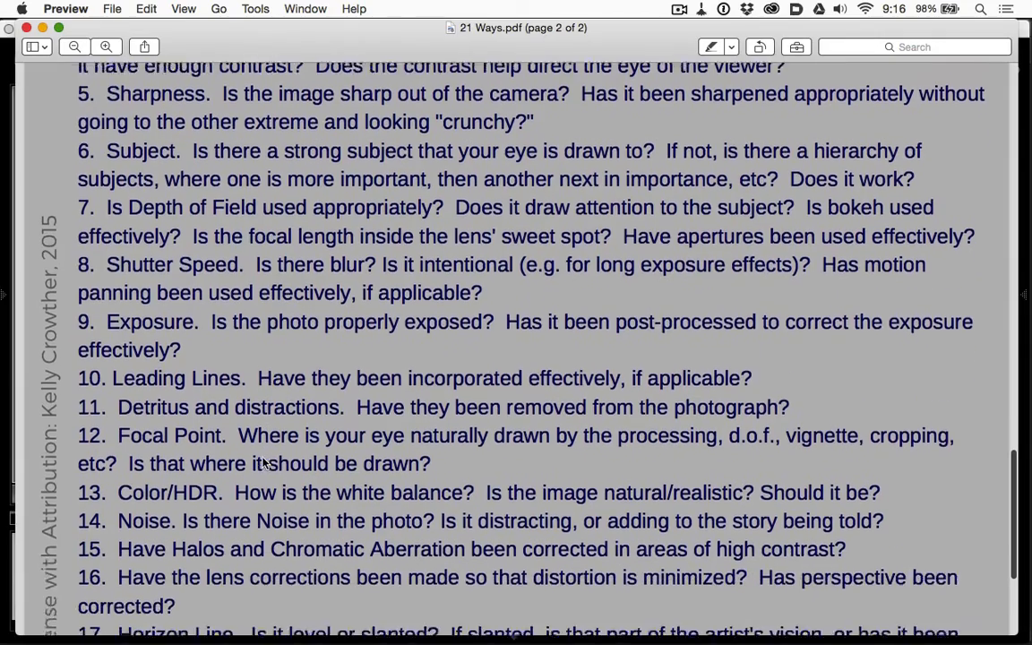
scroll(265, 463, "down", 8)
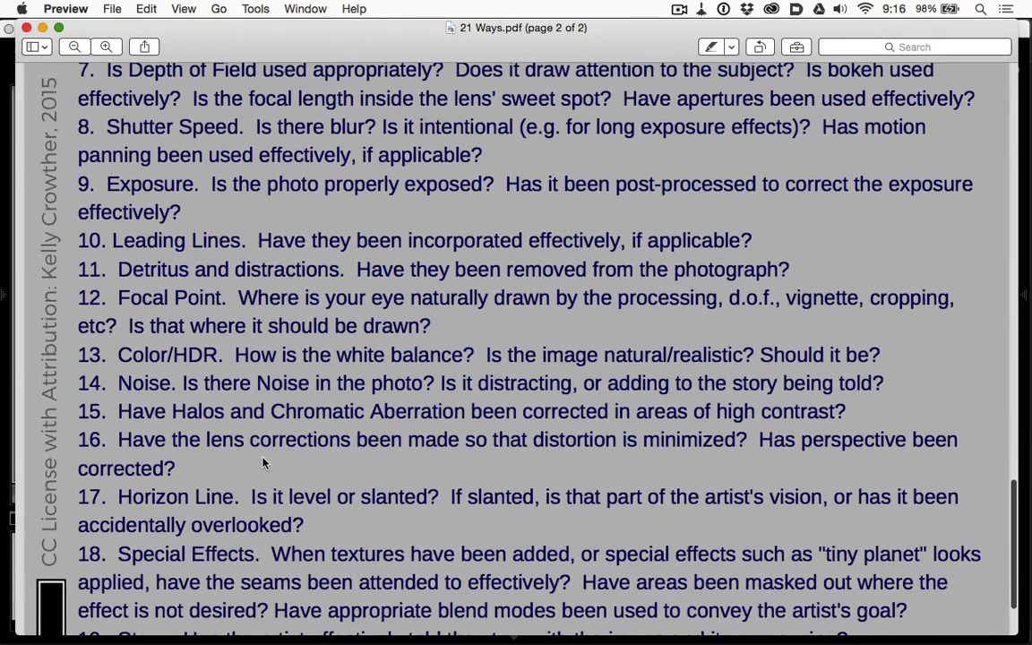
scroll(264, 463, "down", 3)
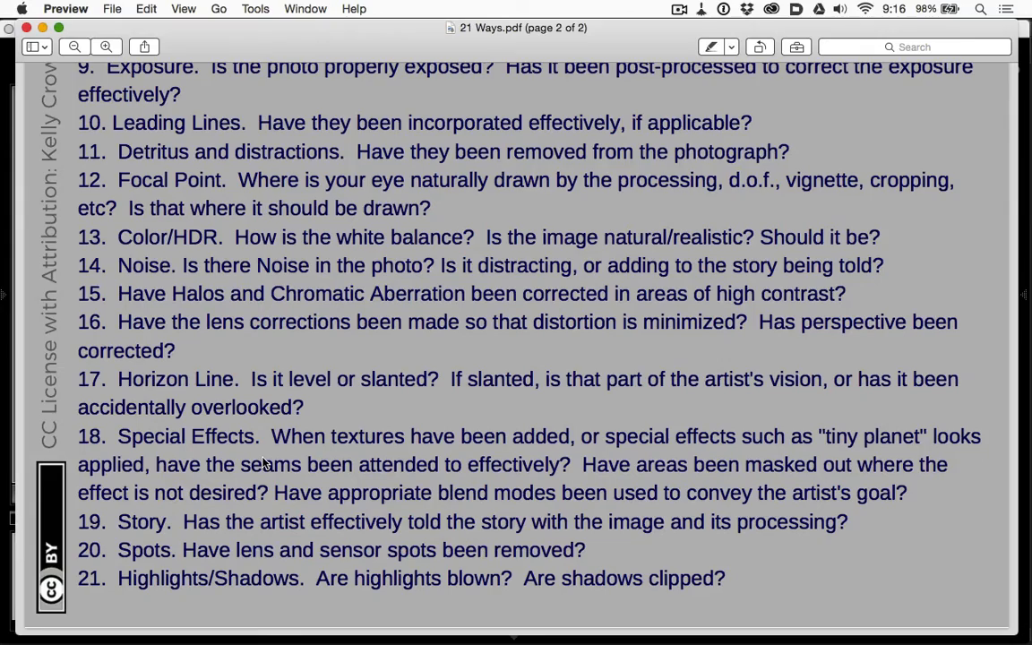
Step: Return to page 1 and review the title and overview of feedback topics again
scroll(265, 463, "up", 15)
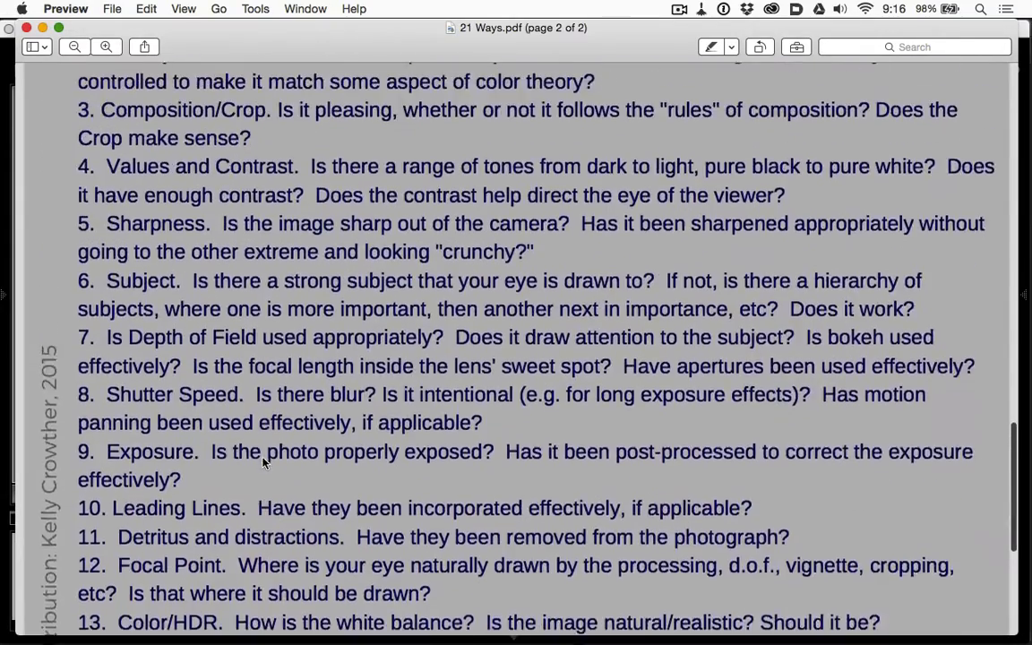
scroll(264, 463, "up", 15)
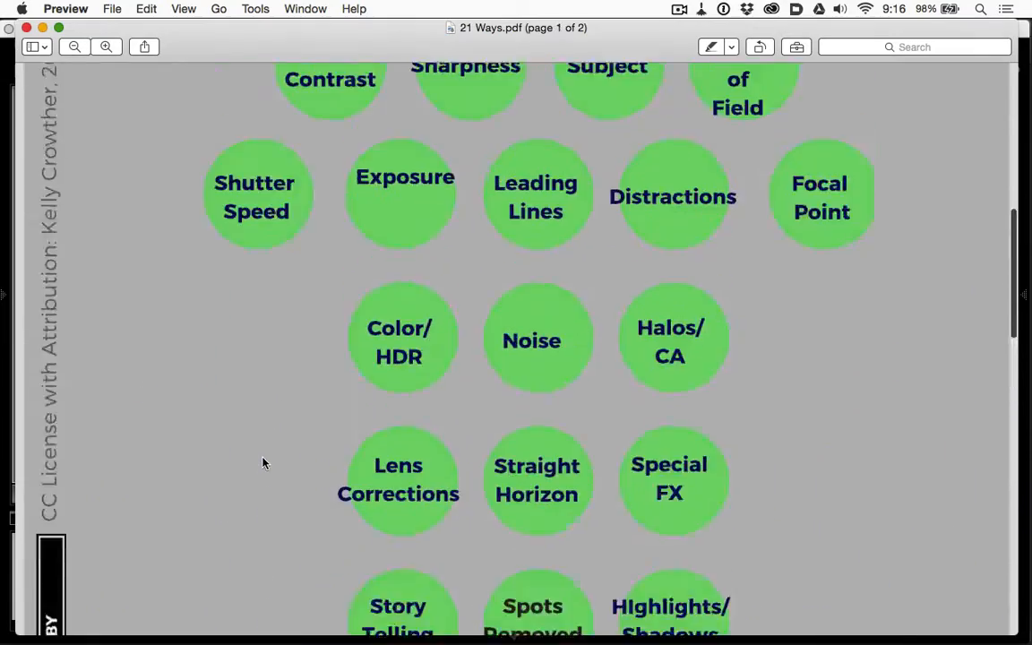
scroll(262, 463, "up", 10)
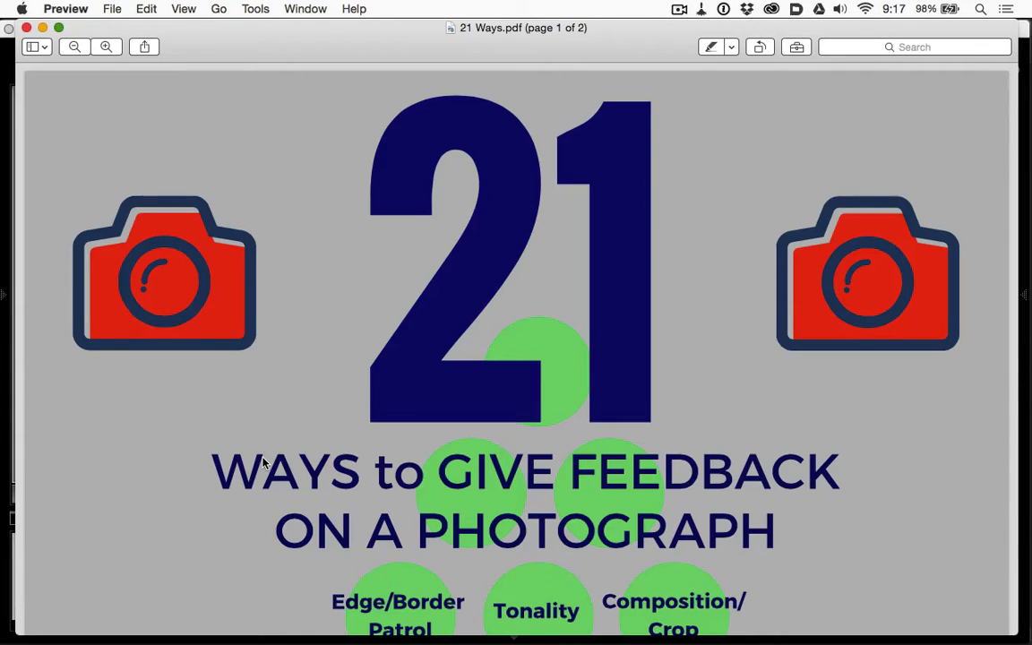
scroll(262, 462, "down", 3)
scroll(263, 463, "down", 5)
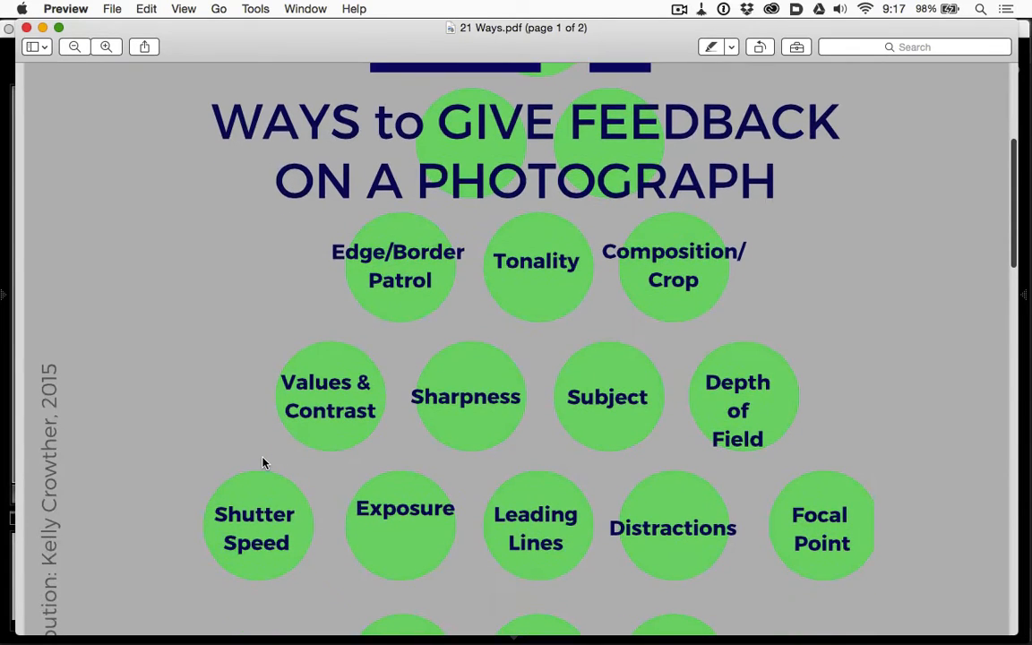
scroll(263, 463, "down", 2)
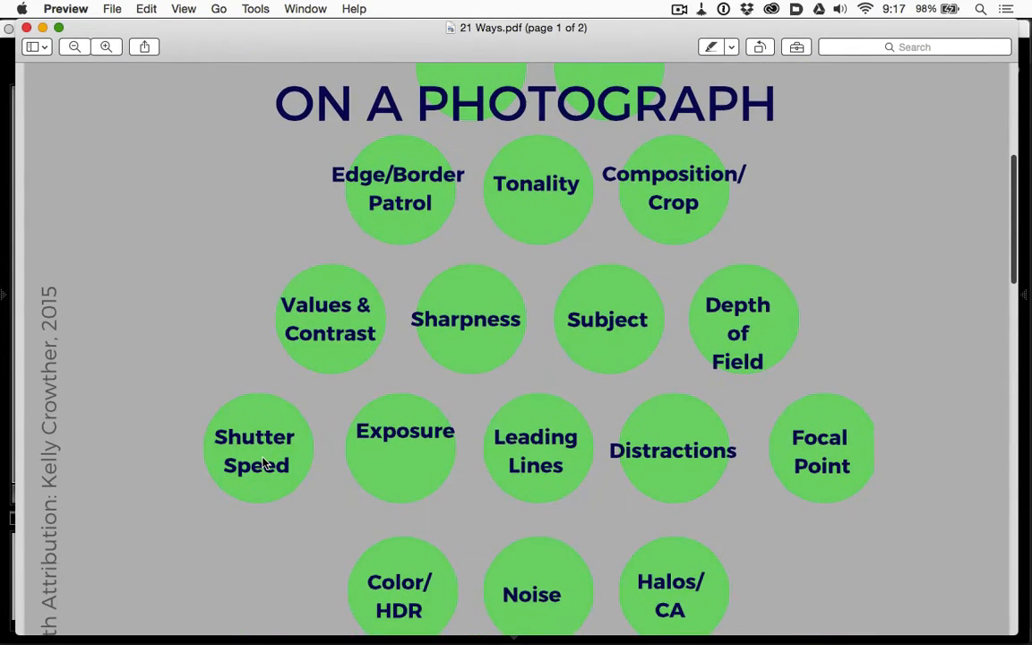
scroll(263, 463, "up", 10)
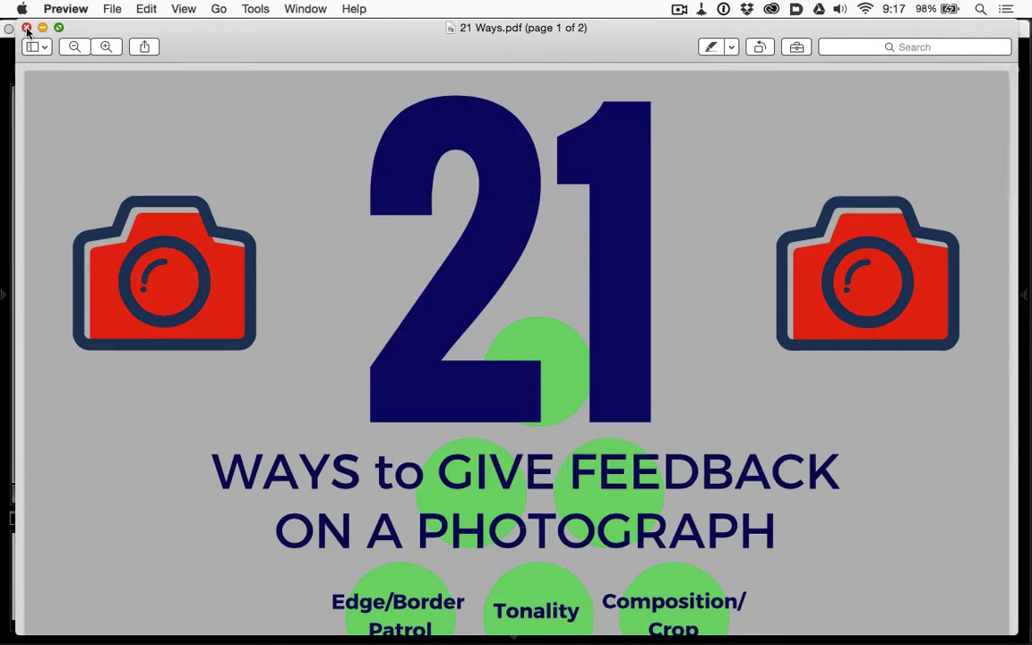
scroll(157, 459, "down", 6)
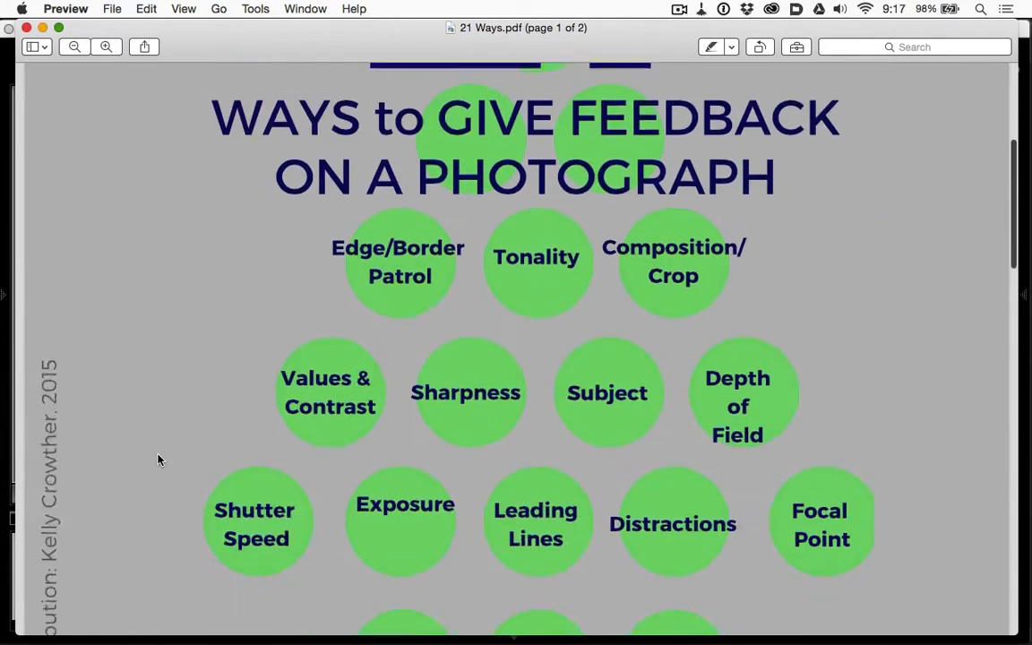
scroll(157, 459, "down", 4)
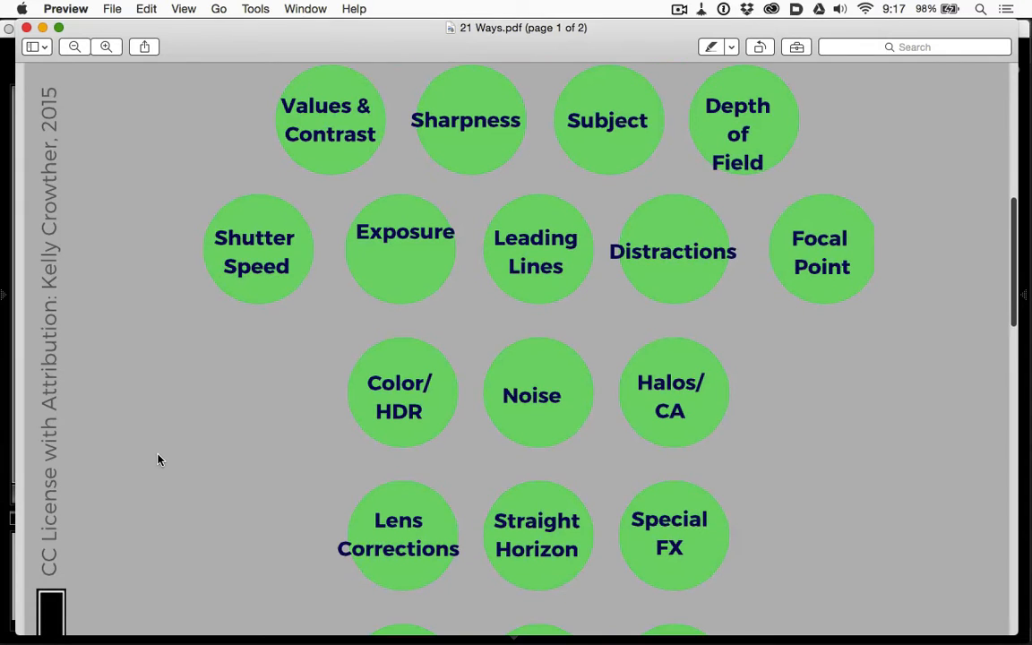
scroll(158, 459, "up", 12)
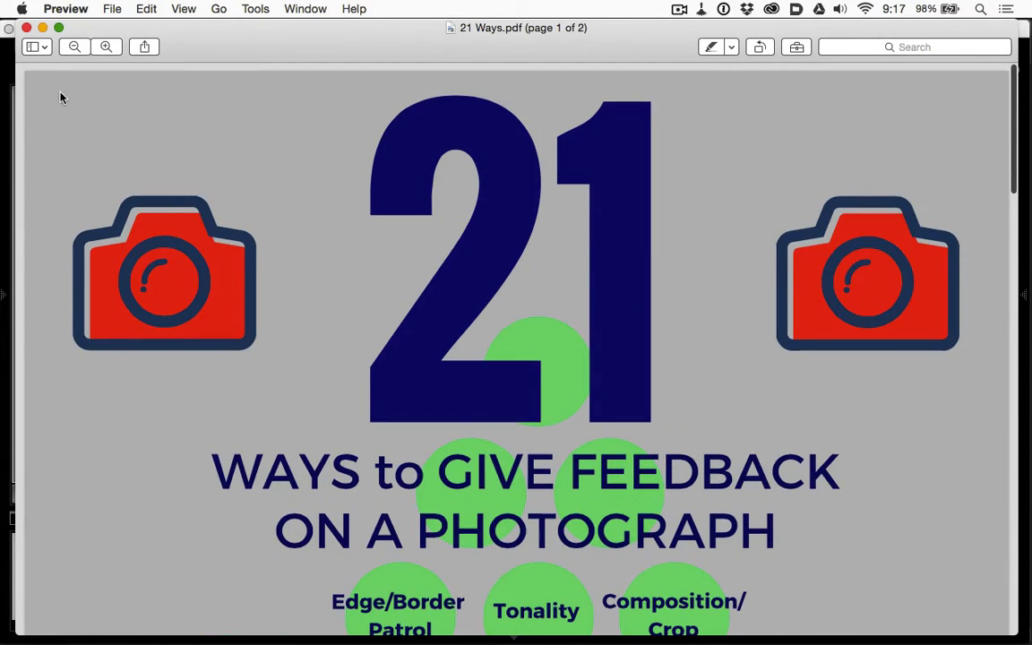
Step: Quit Preview and close the Finder window showing the Photography - Technique folder
left_click(52, 10)
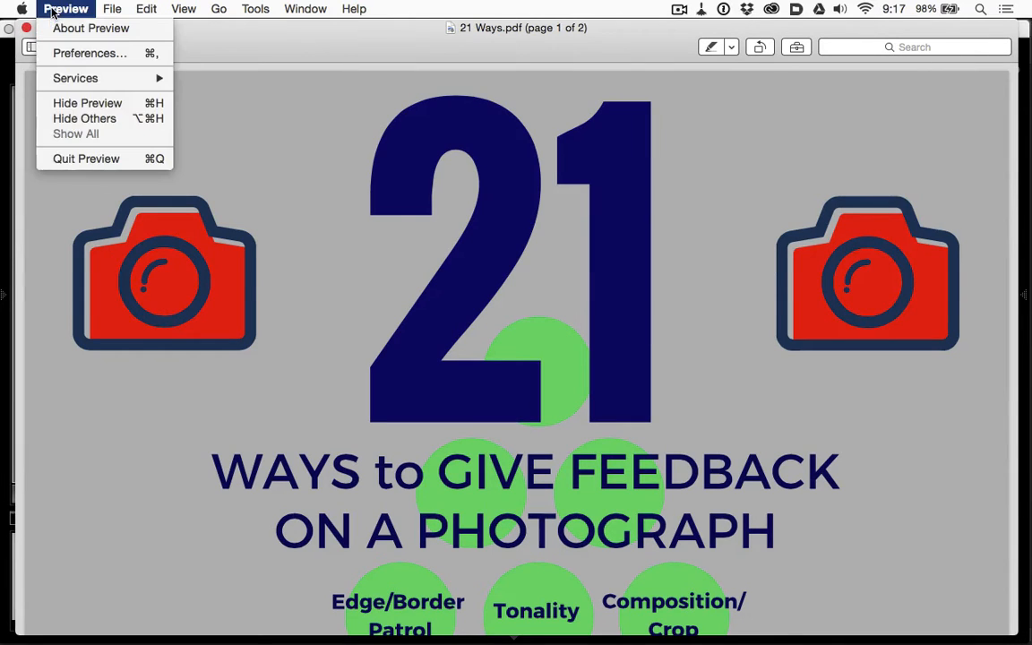
left_click(85, 160)
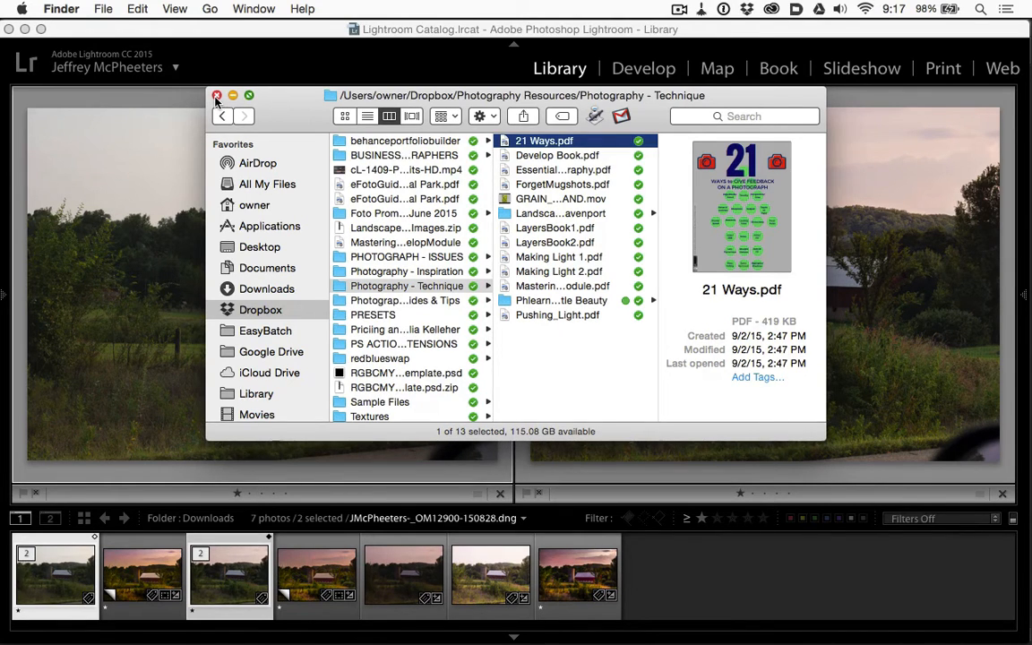
left_click(216, 95)
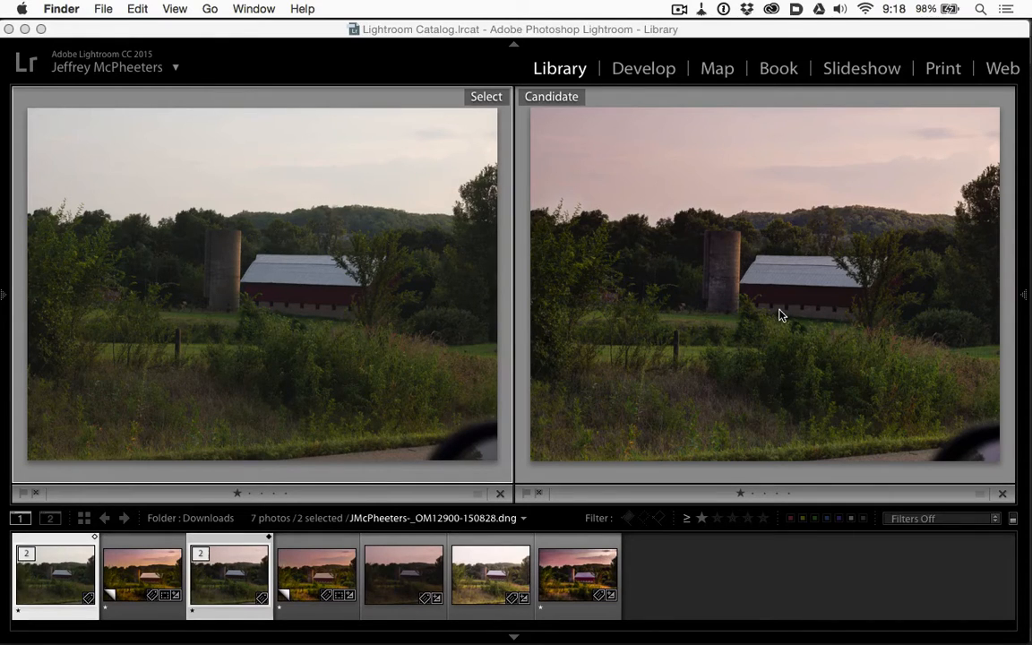
Step: Compare the foliage detail in the Select and Candidate barn photos up close in Lightroom, ending at the full-image view
left_click(779, 360)
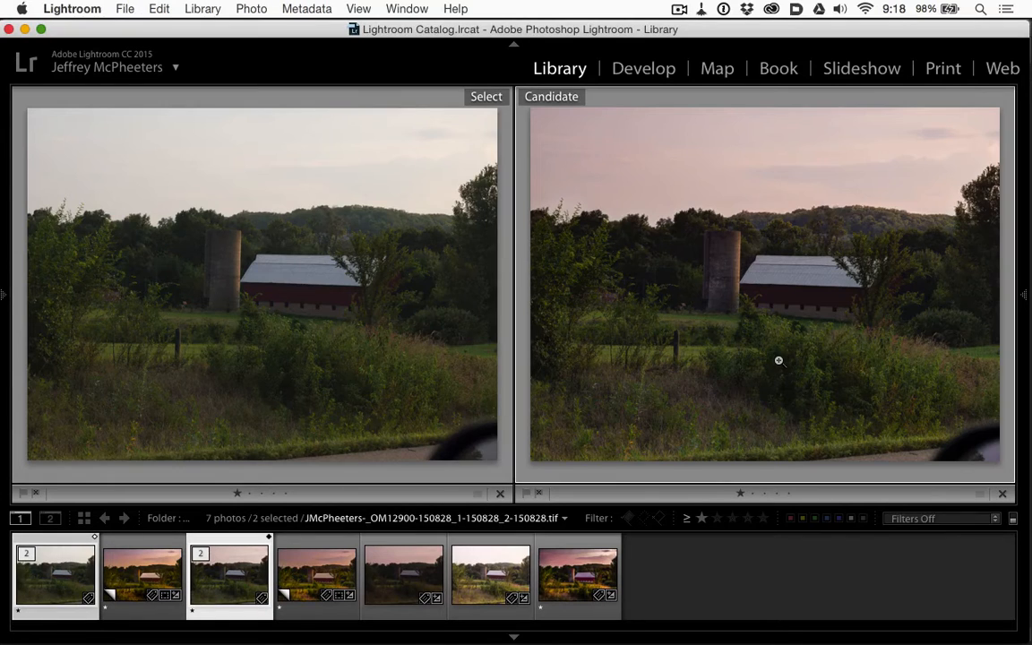
left_click(779, 360)
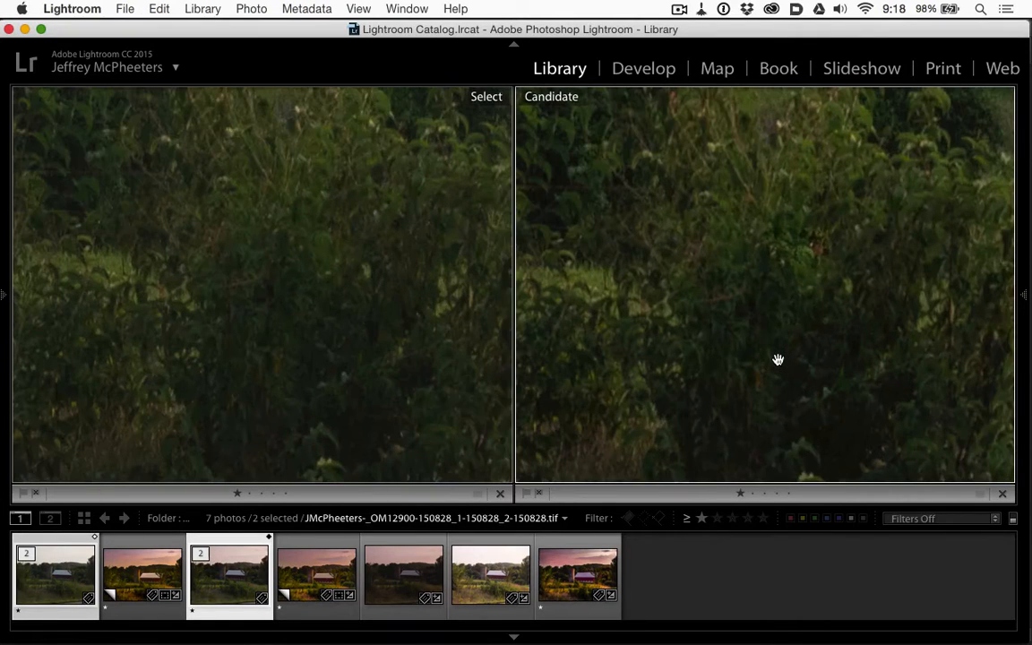
left_click(820, 224)
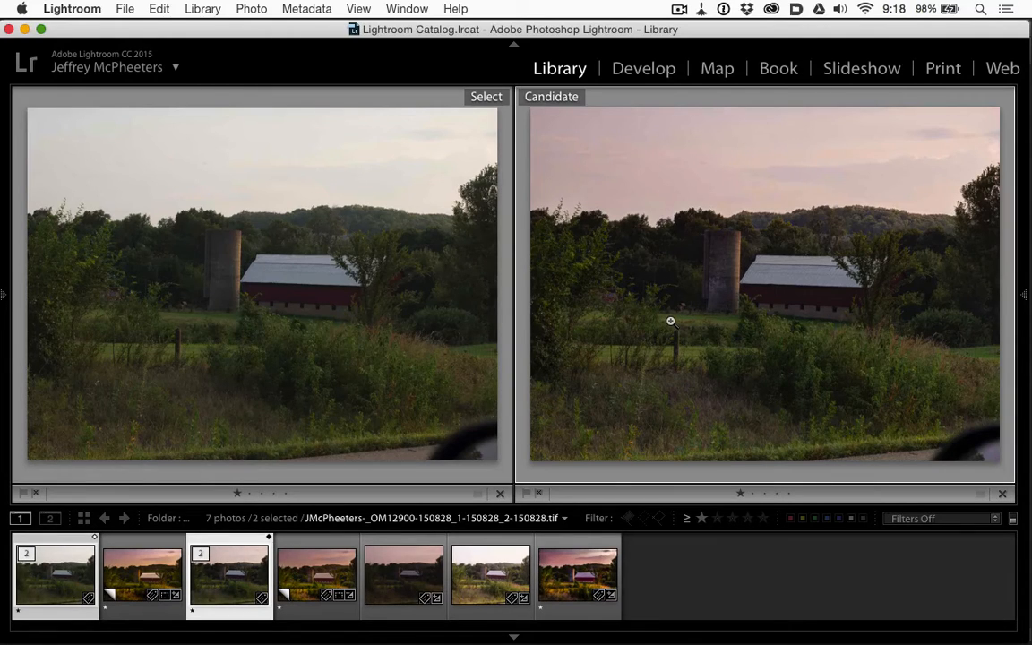
Step: Switch to Photoshop, where the barn photo TIFF is open
key("super+Tab")
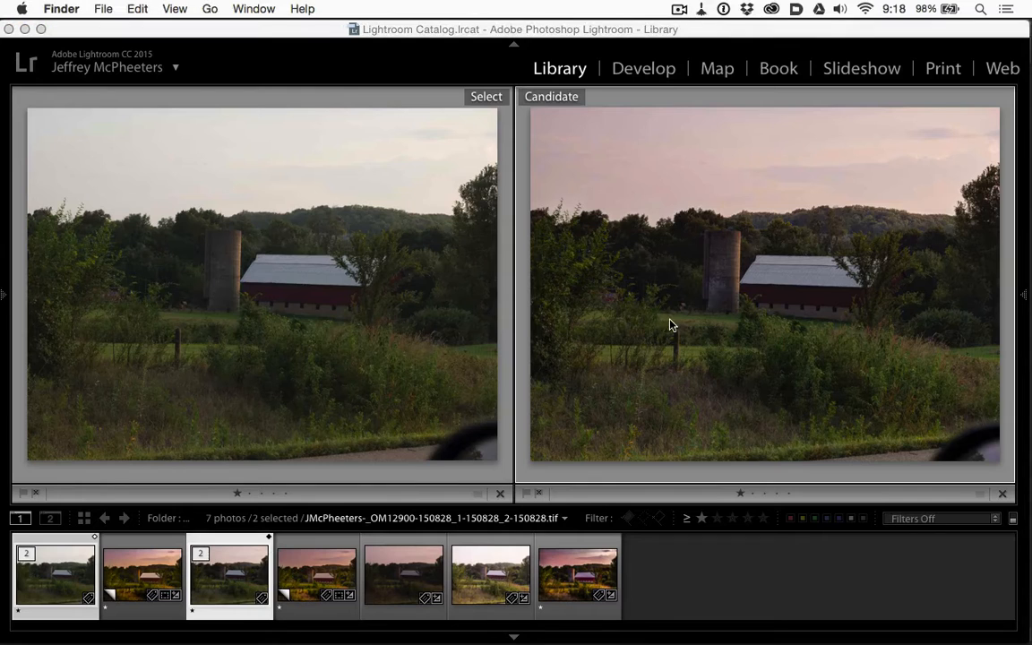
key("super+Tab")
key("super+Tab")
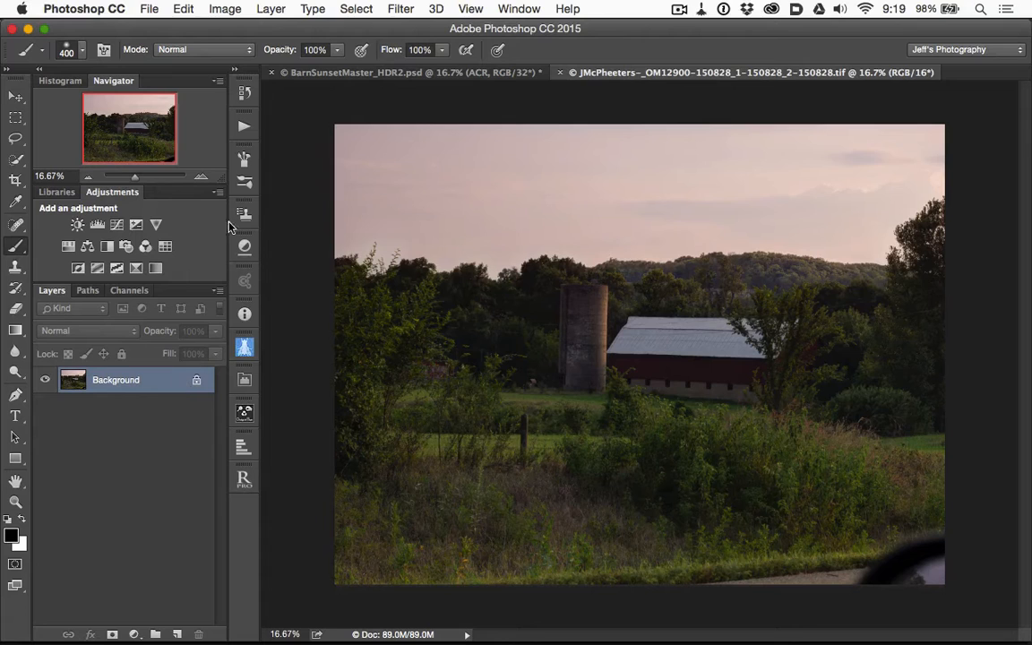
Step: Run the Make Notes Groups action from the Notes Layers set and expand the resulting Notes layer group
left_click(243, 130)
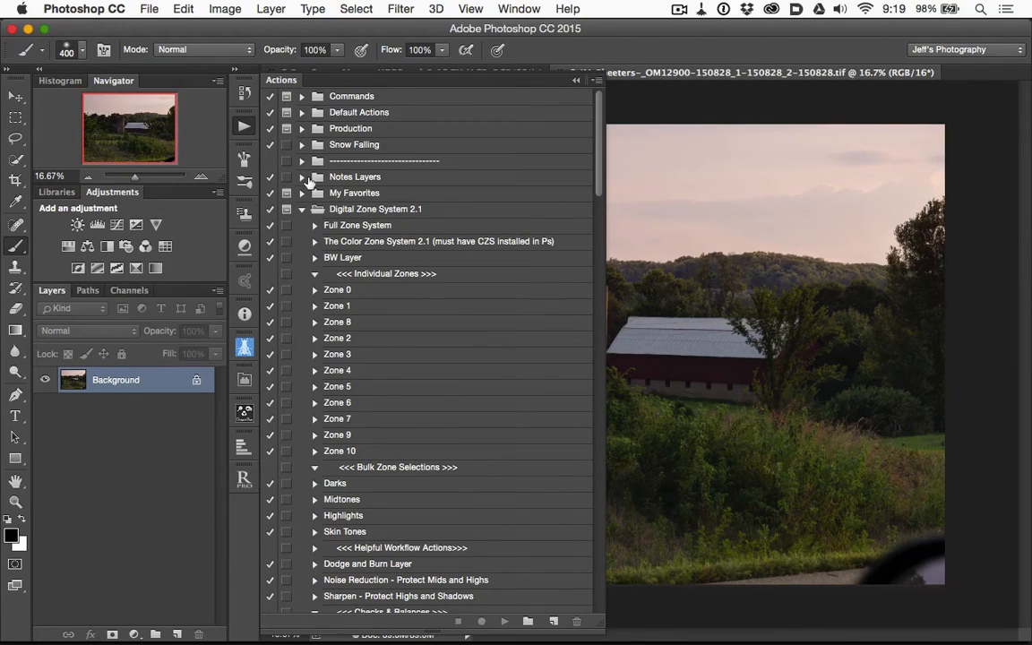
left_click(302, 178)
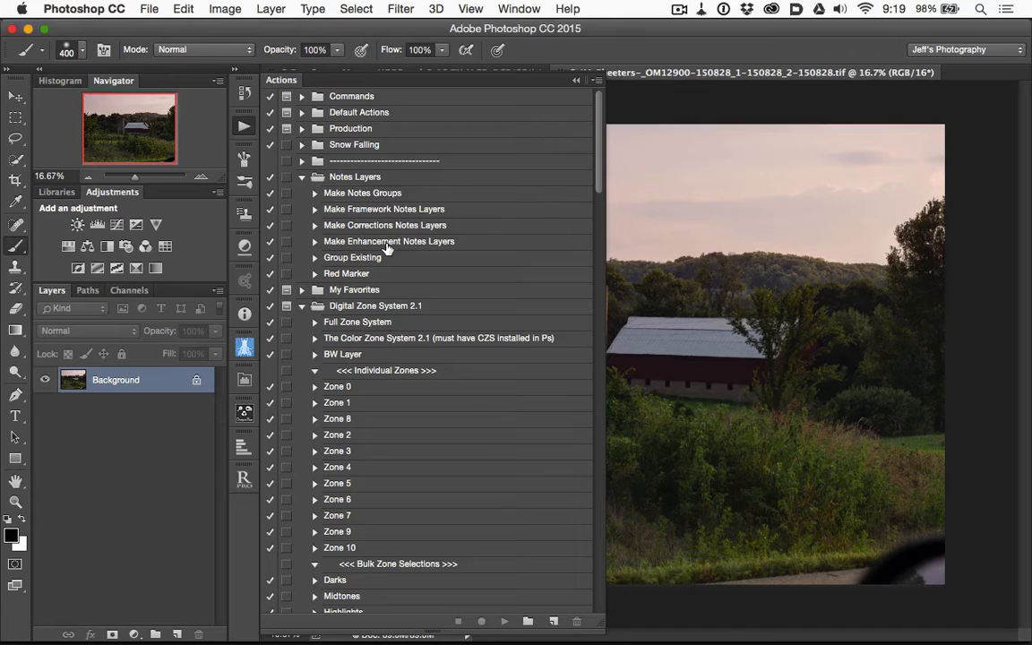
left_click(333, 193)
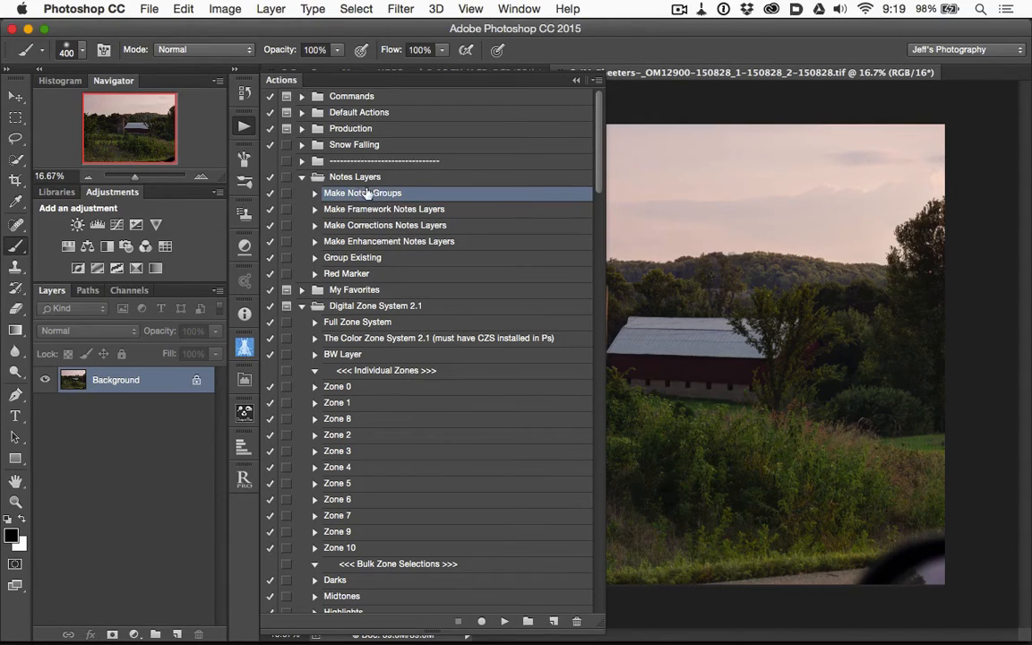
left_click(505, 622)
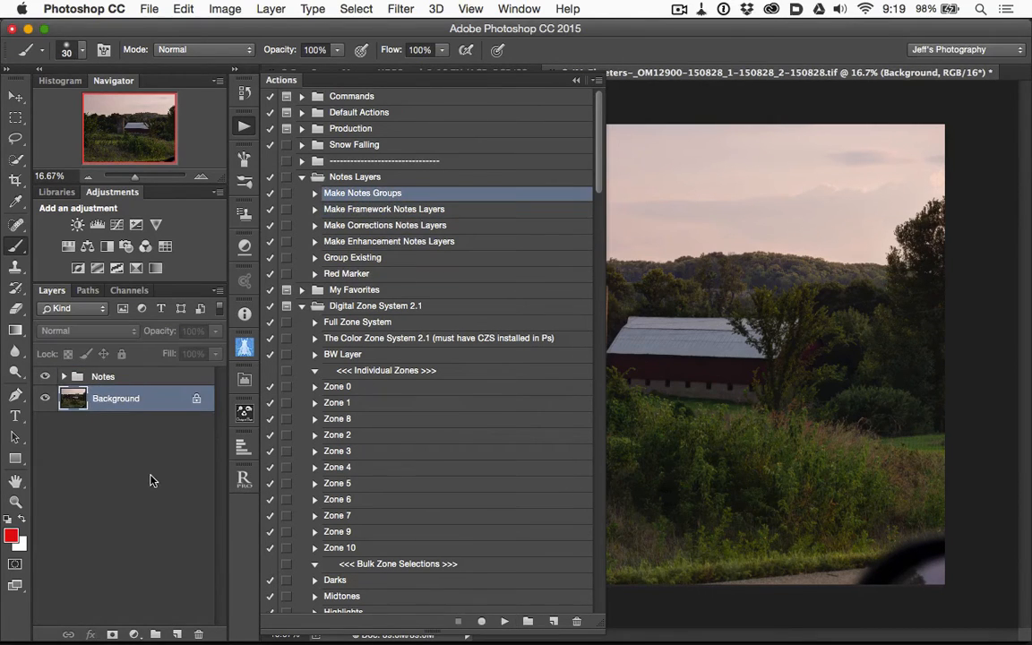
left_click(63, 377)
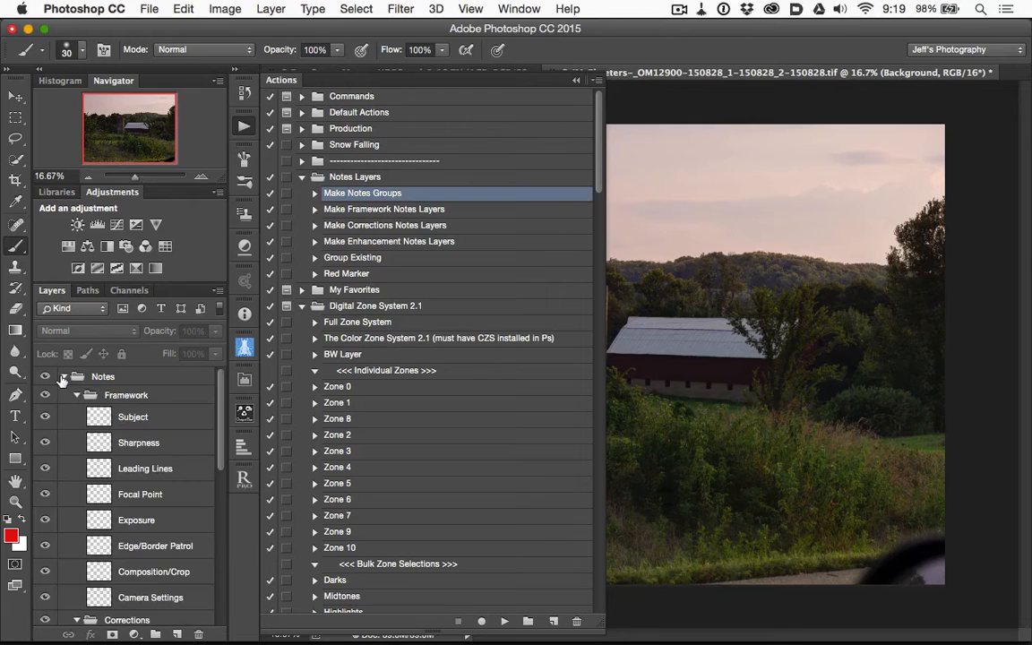
Step: Collapse the Framework, Corrections and Enhancements groups inside the Notes group
left_click(73, 397)
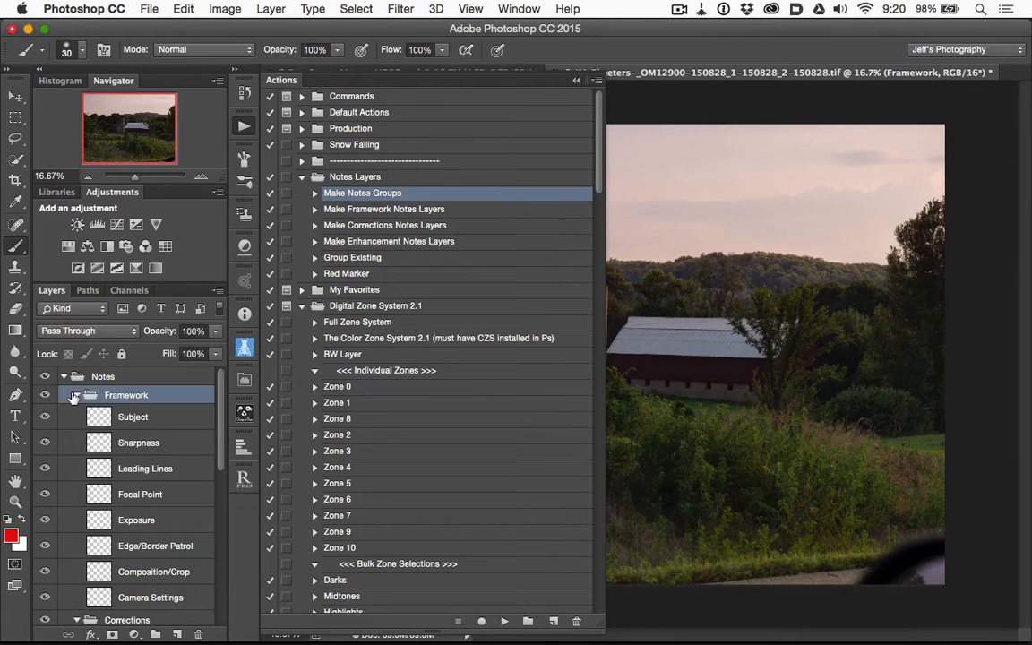
left_click(77, 395)
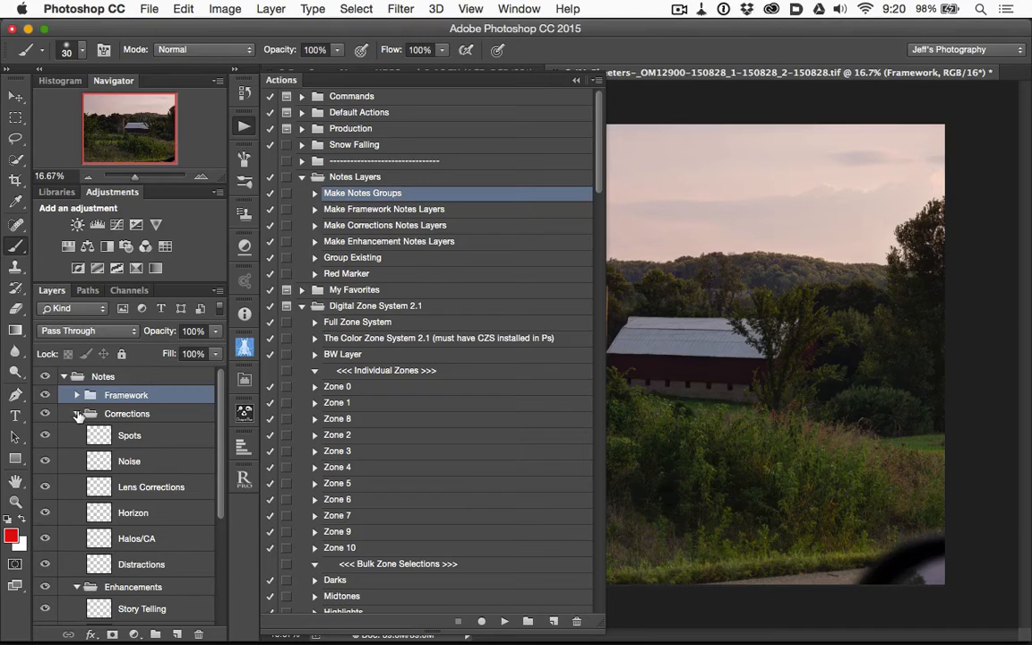
left_click(77, 413)
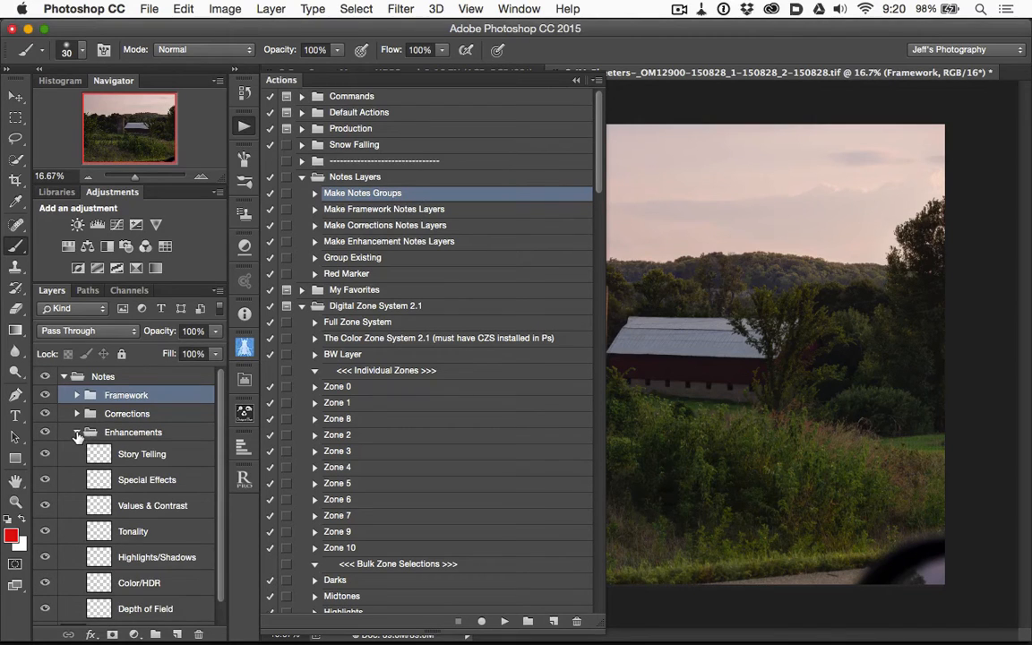
left_click(77, 432)
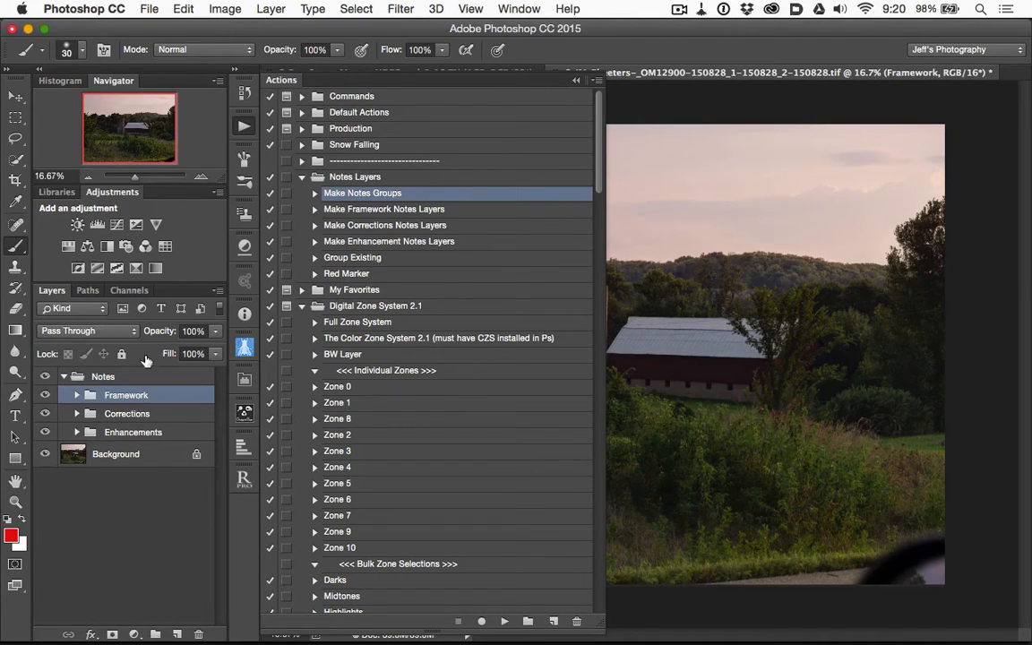
left_click(678, 9)
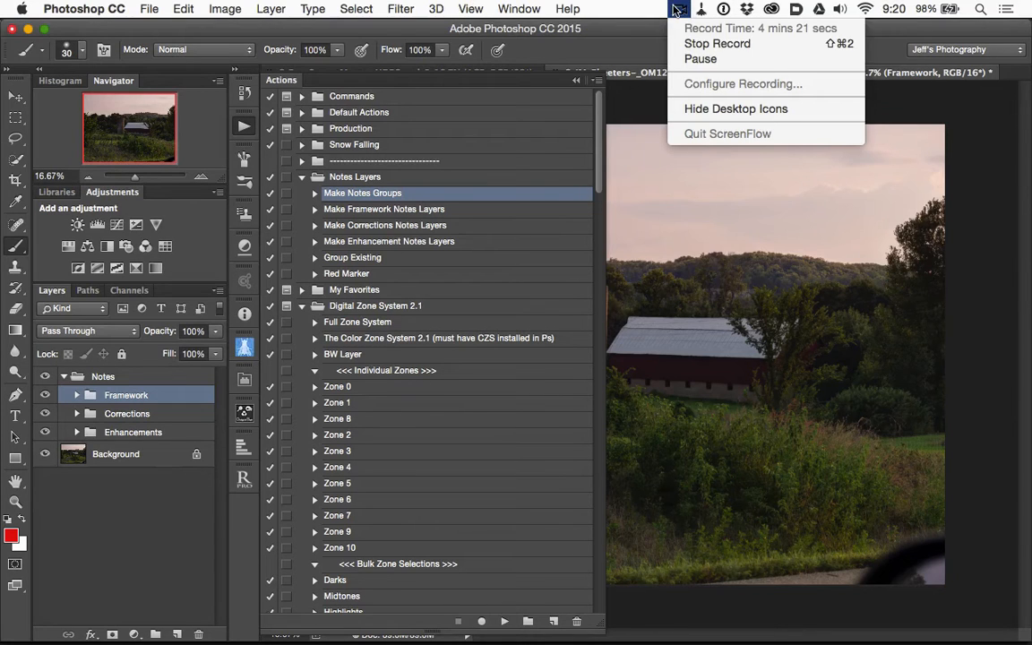
left_click(694, 59)
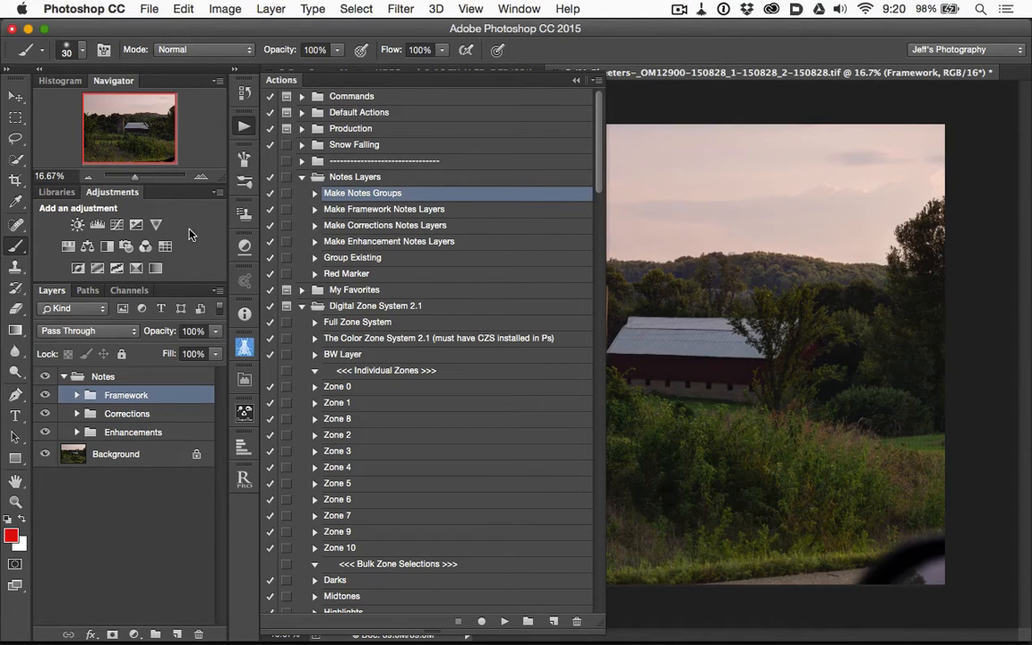
Step: Hide the actions list and set the 30 px brush to 45% hardness and 81% opacity
left_click(242, 128)
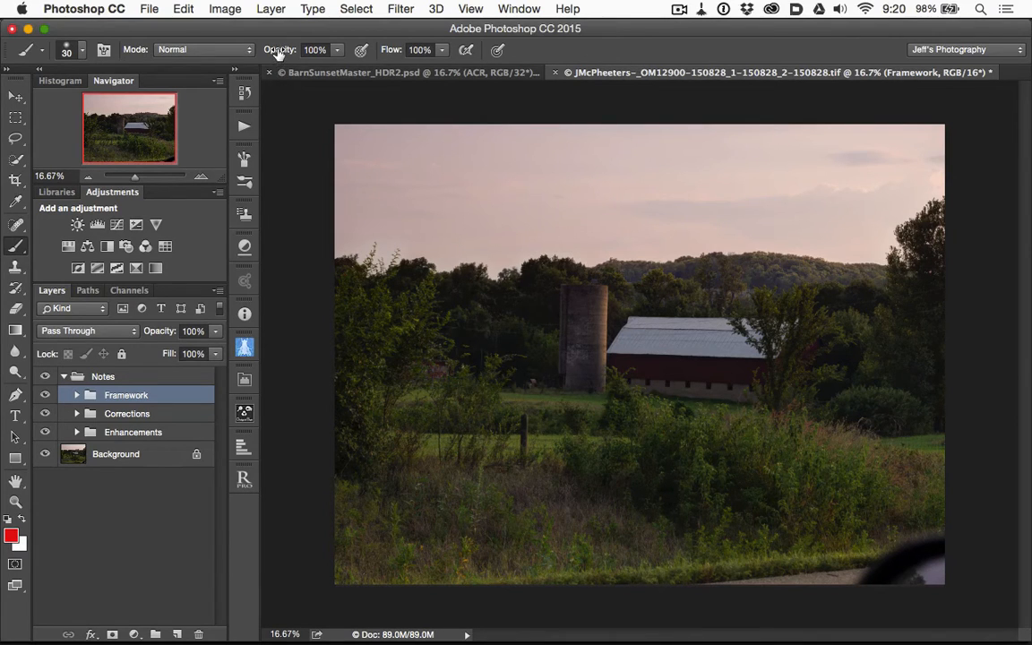
left_click(69, 49)
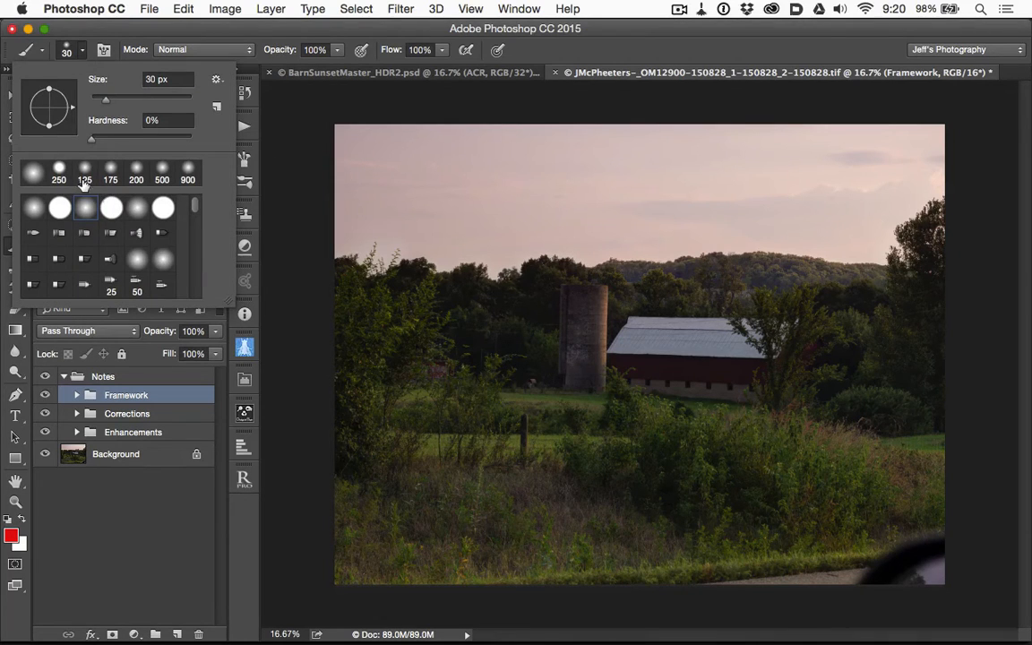
left_click_drag(93, 139, 136, 141)
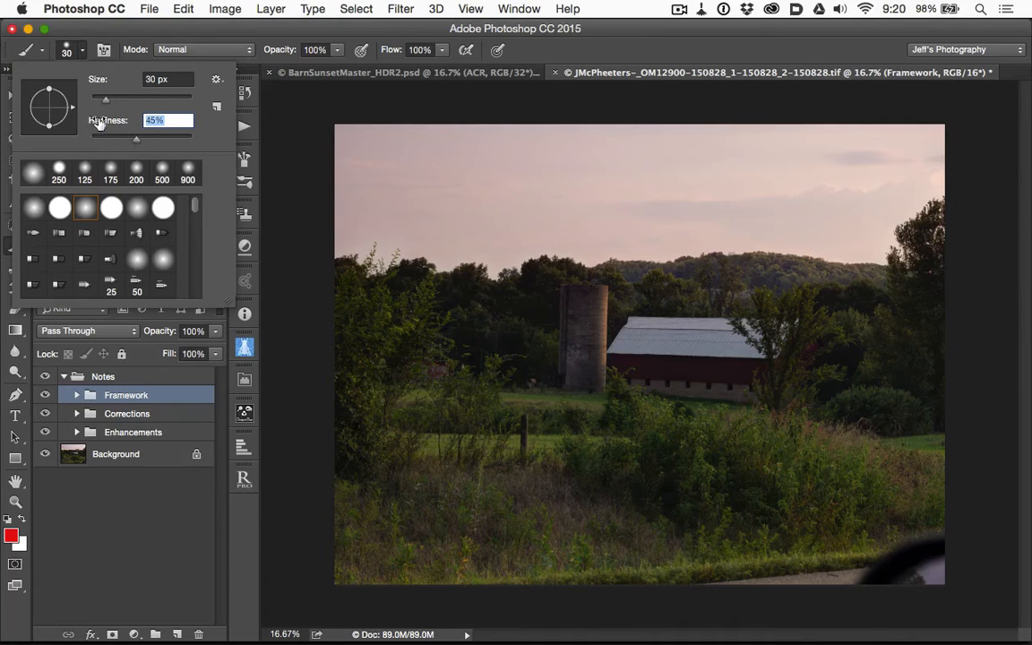
left_click(65, 56)
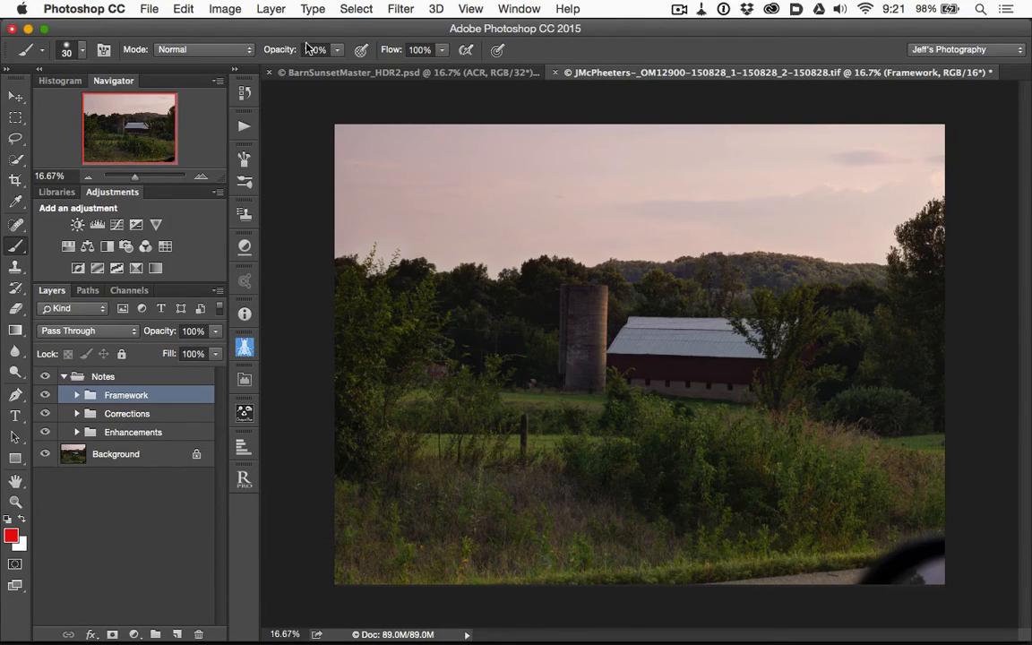
left_click_drag(286, 48, 269, 47)
Step: Look at the Red Marker action in the Notes Layers set and the brush settings, leaving the actions list collapsed
left_click(245, 125)
left_click(346, 273)
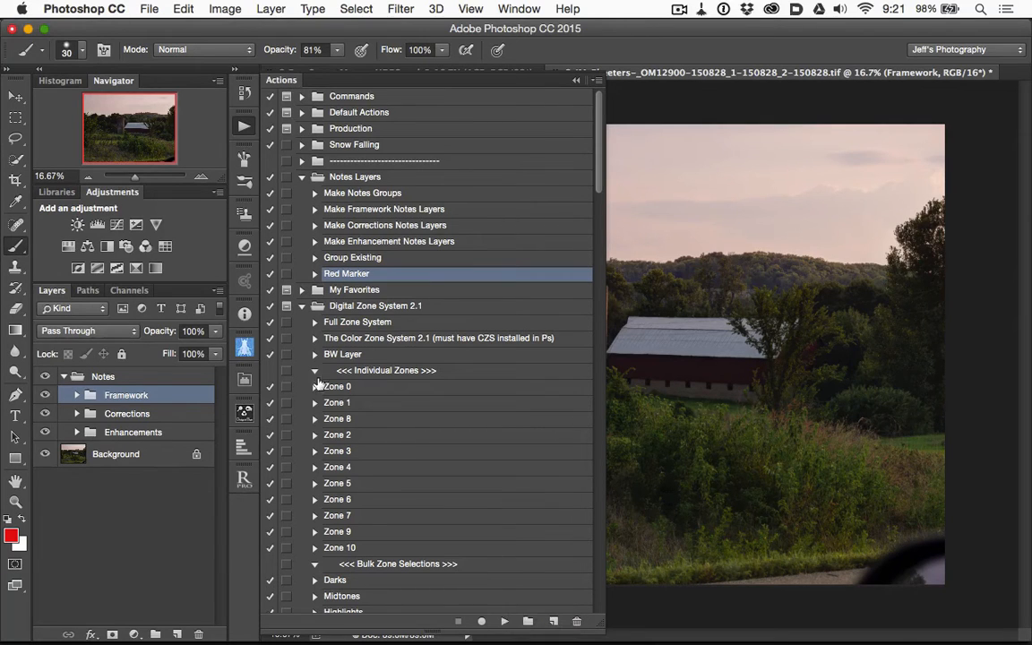
left_click(69, 50)
left_click(69, 50)
left_click(244, 127)
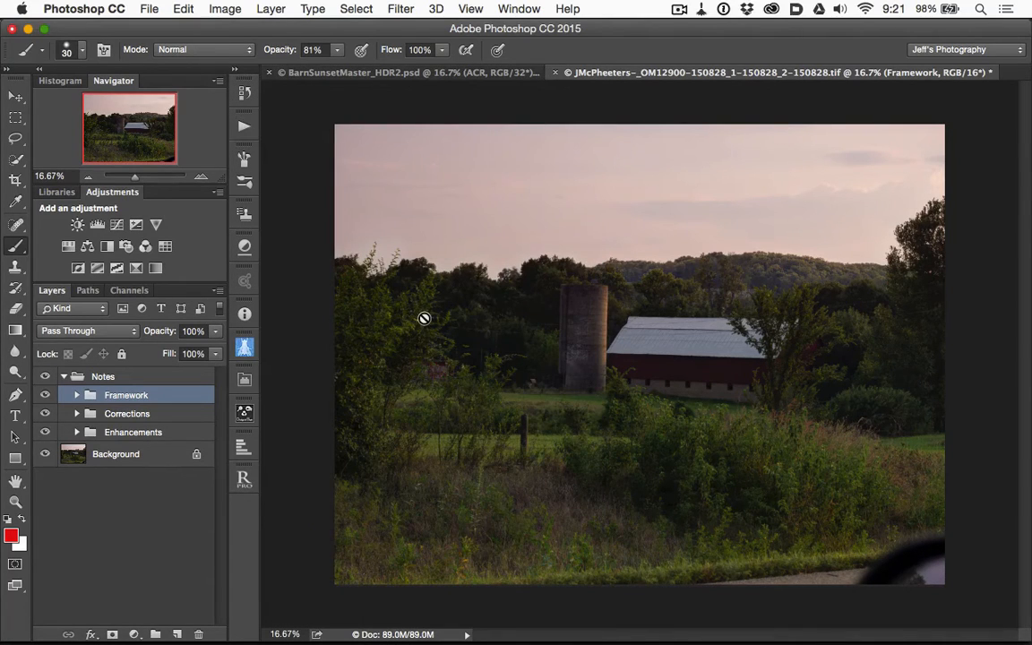
Step: Expand the Framework group and paint a red letter S over the barn on the Subject layer
left_click(76, 397)
left_click(139, 424)
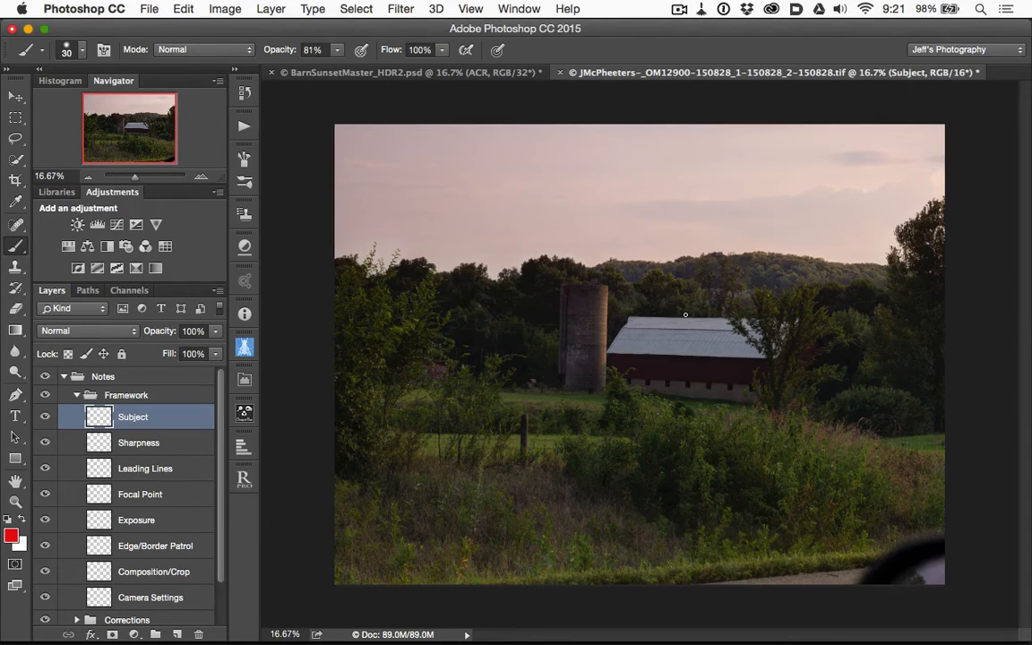
mouse_move(684, 314)
left_mouse_down()
mouse_move(649, 326)
mouse_move(687, 350)
mouse_move(667, 378)
mouse_move(630, 375)
left_mouse_up()
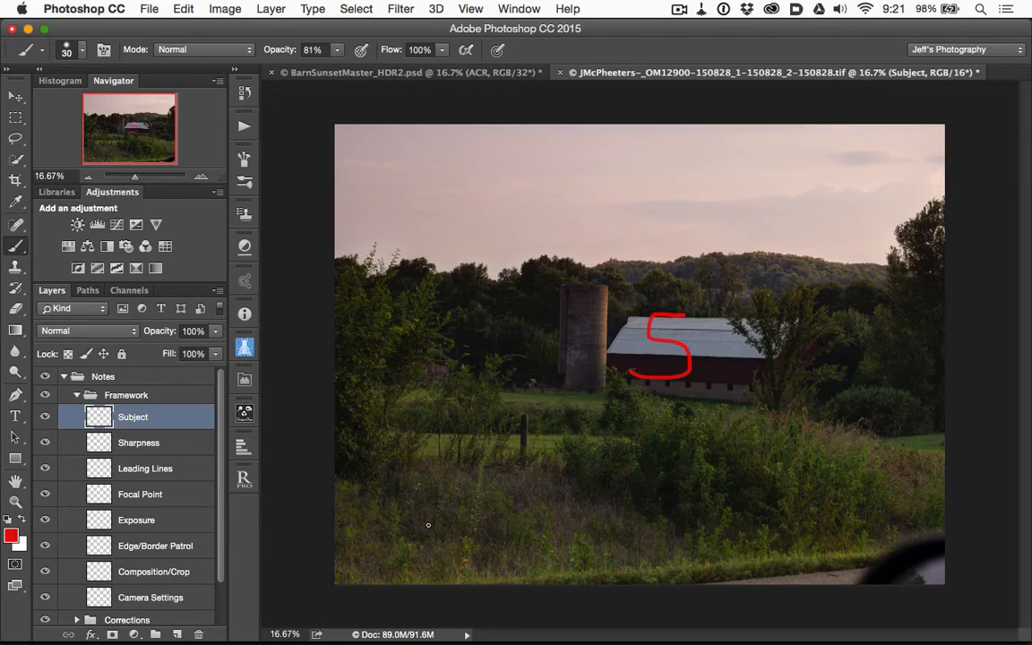
Step: Paint two red arrows converging on the barn on the Leading Lines layer, and dot the car mirror on the Focal Point layer
left_click(173, 443)
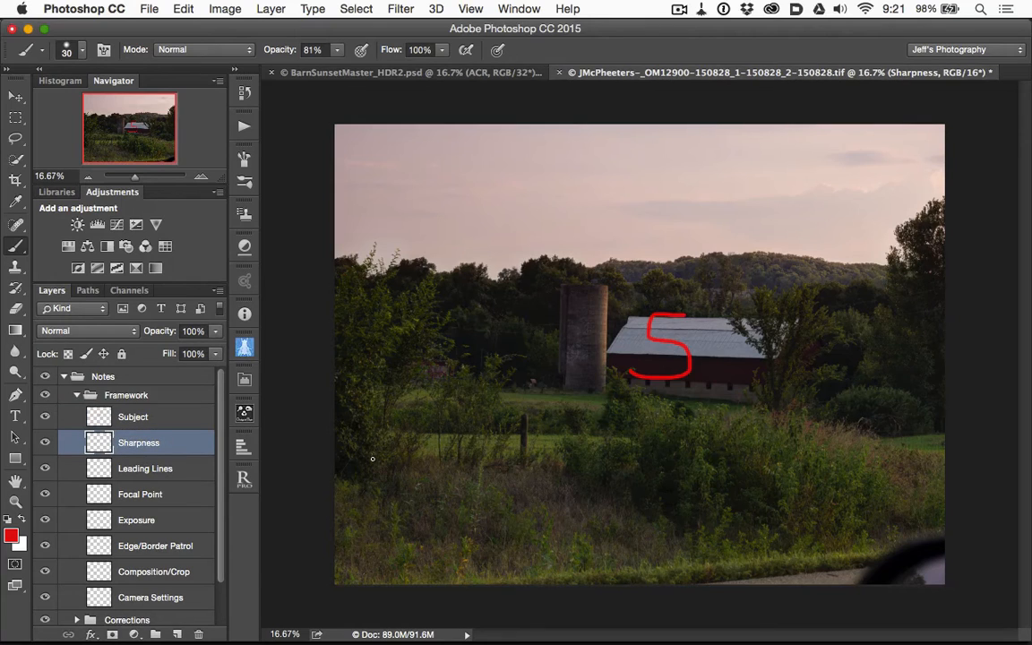
left_click(121, 465)
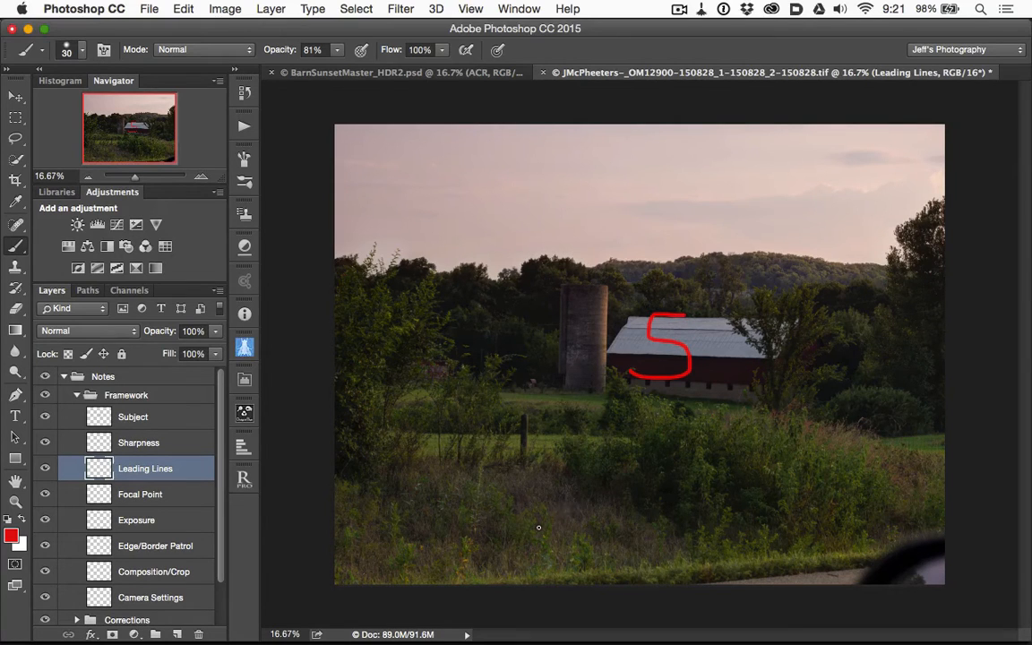
mouse_move(538, 526)
left_mouse_down()
mouse_move(585, 433)
mouse_move(625, 391)
mouse_move(597, 391)
mouse_move(621, 395)
mouse_move(630, 431)
left_mouse_up()
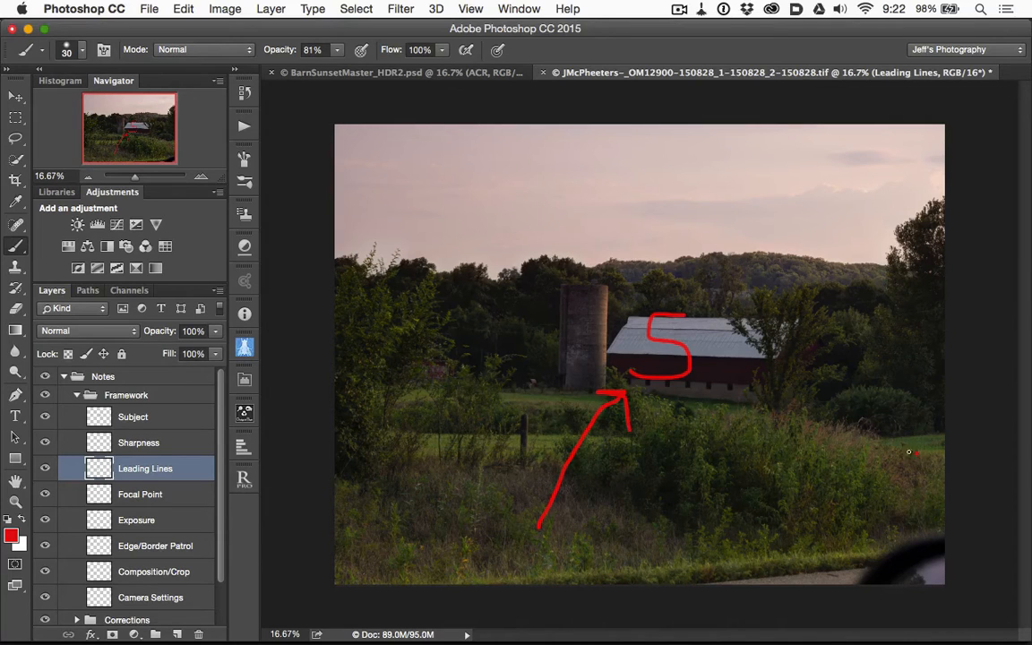
mouse_move(908, 451)
left_mouse_down()
mouse_move(753, 387)
mouse_move(769, 405)
mouse_move(764, 395)
mouse_move(806, 376)
left_mouse_up()
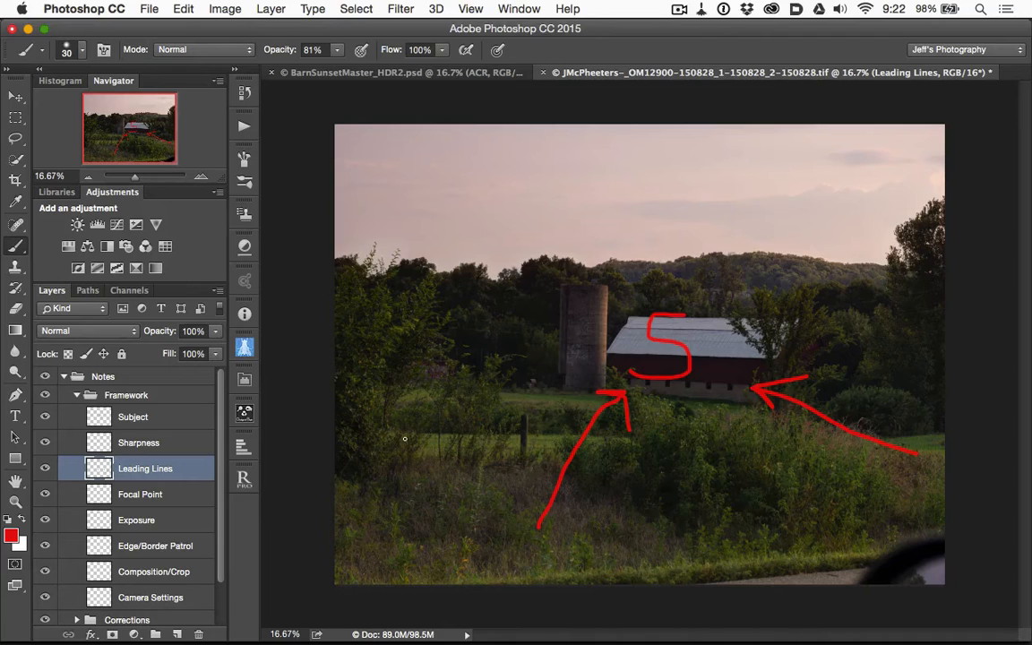
left_click(174, 495)
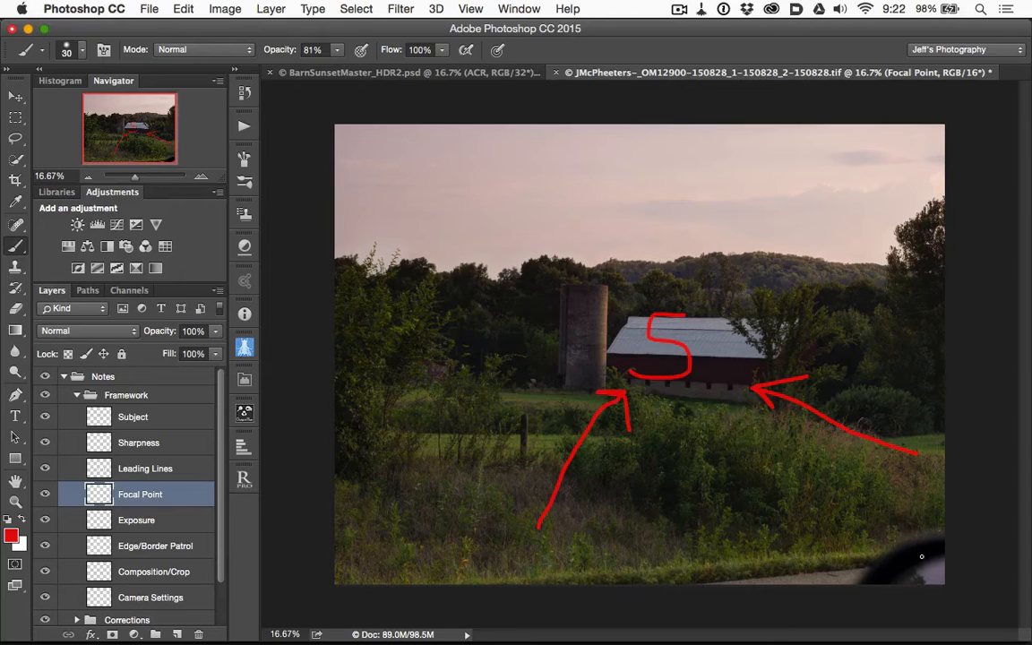
Step: On the Exposure layer, paint up arrows over the dark trees and barn wall, and down arrows over the sky and lower-left foreground
left_click(161, 524)
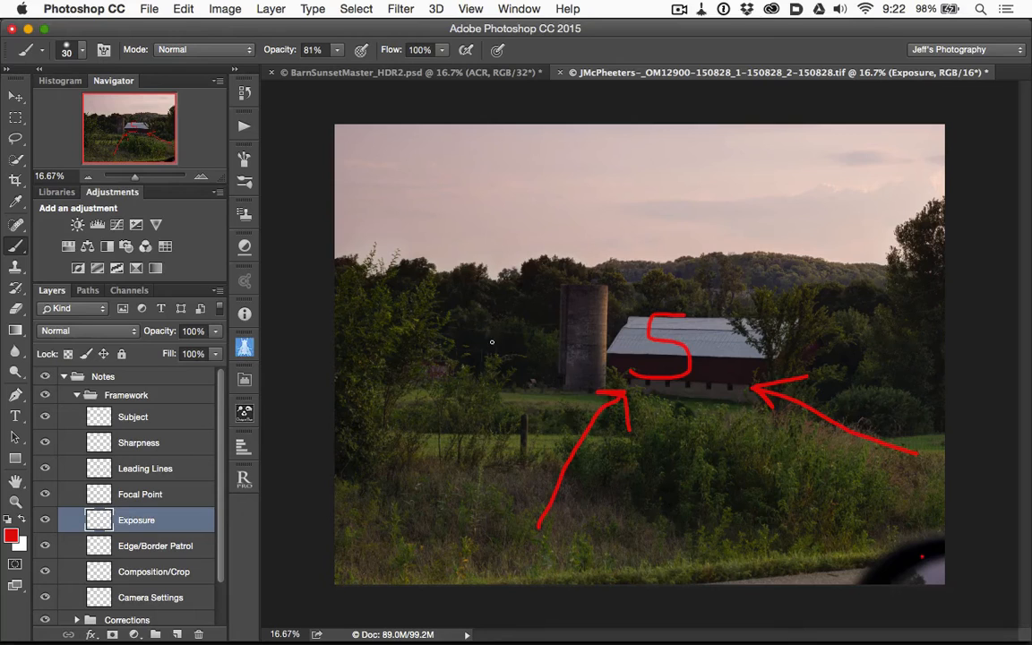
mouse_move(516, 335)
left_mouse_down()
mouse_move(513, 293)
mouse_move(526, 305)
left_mouse_up()
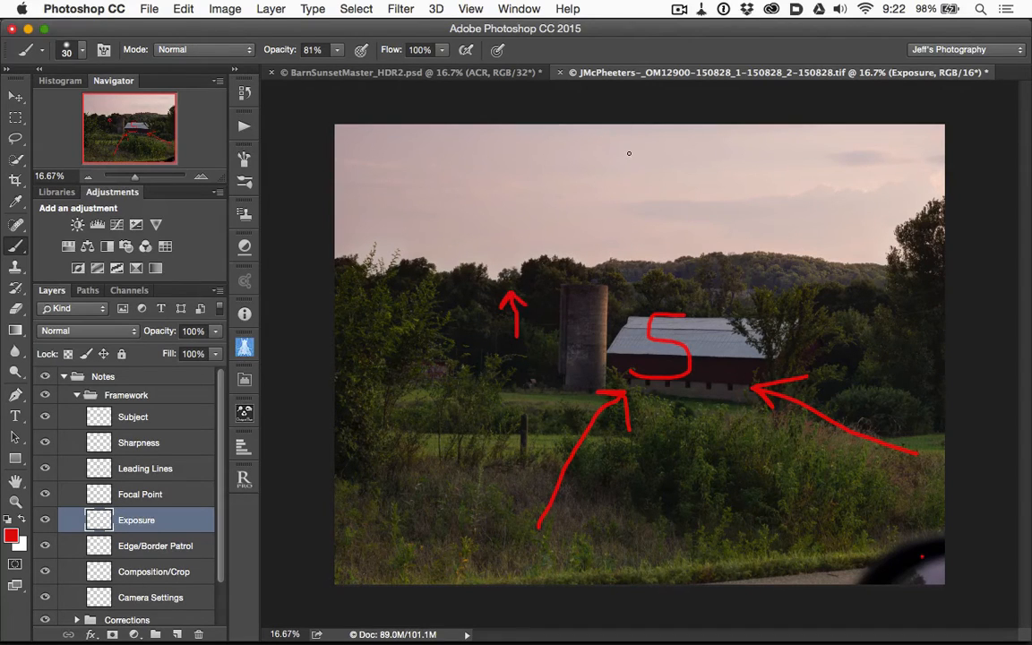
mouse_move(629, 153)
left_mouse_down()
mouse_move(633, 236)
mouse_move(626, 226)
mouse_move(635, 234)
mouse_move(645, 207)
left_mouse_up()
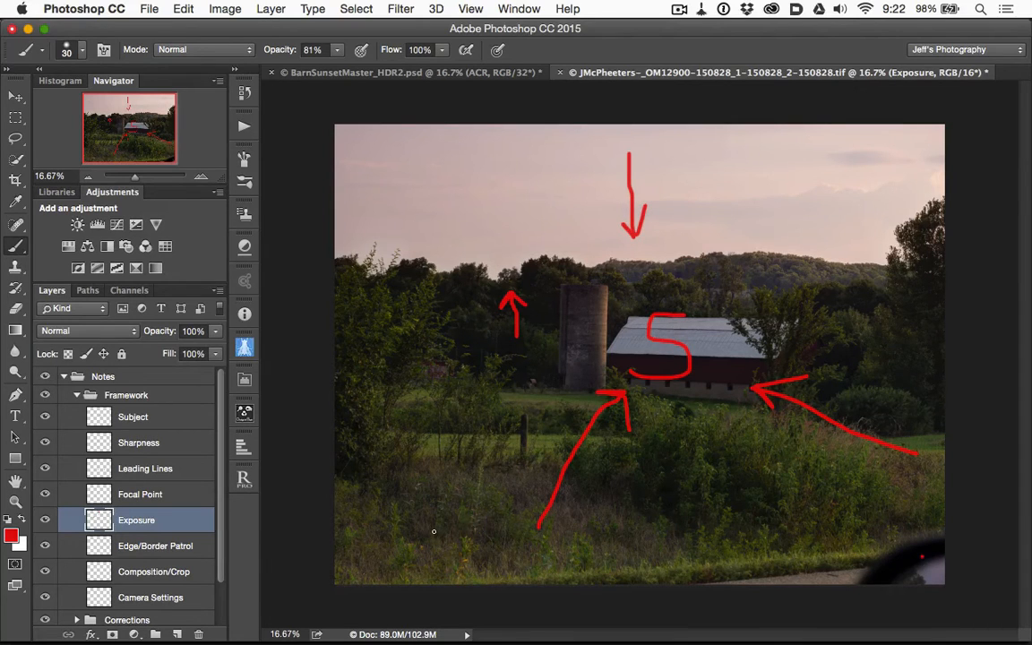
mouse_move(429, 494)
left_mouse_down()
mouse_move(433, 572)
mouse_move(419, 559)
mouse_move(437, 577)
mouse_move(457, 513)
left_mouse_up()
mouse_move(729, 390)
left_mouse_down()
mouse_move(729, 366)
mouse_move(718, 379)
mouse_move(741, 363)
left_mouse_up()
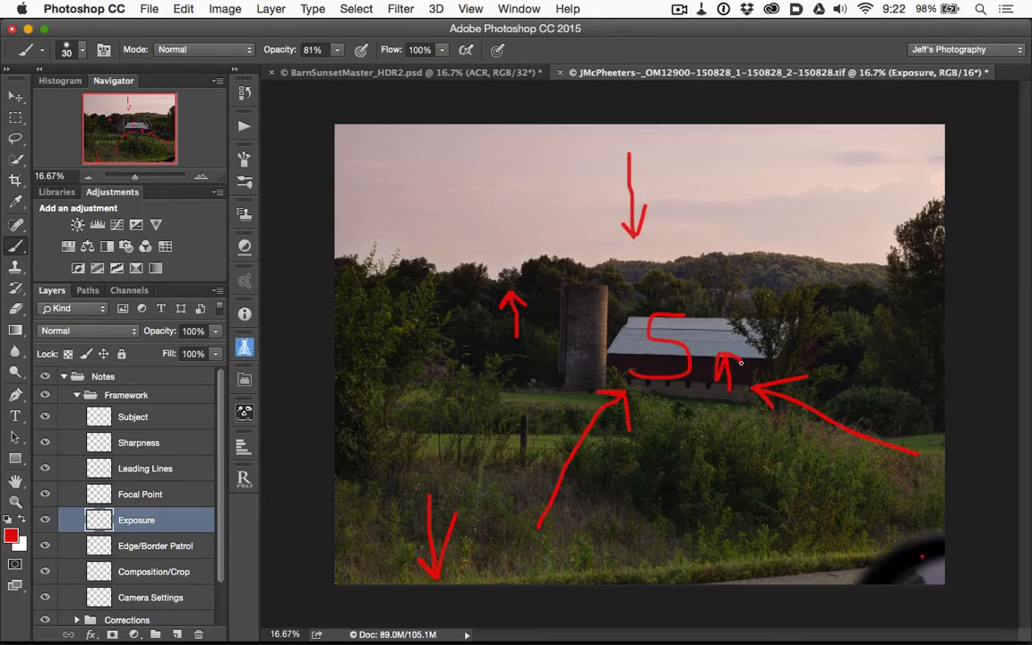
Step: Mark the photo's lower-right corner with a curve and X on the Edge/Border Patrol layer, and paint a horizontal crop line on Composition/Crop
left_click(173, 547)
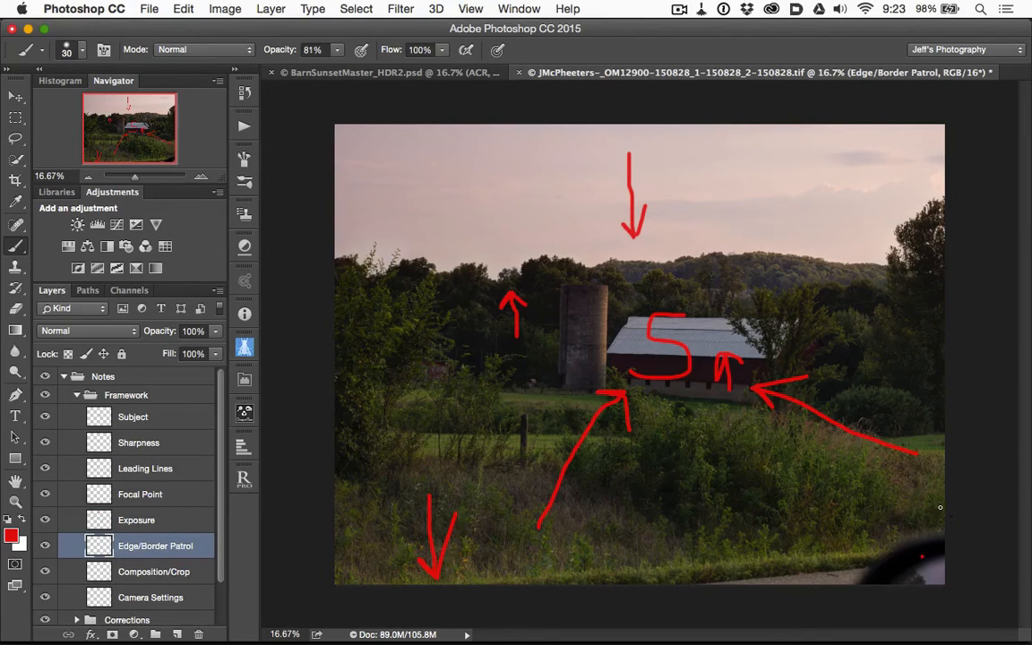
left_click_drag(941, 505, 800, 564)
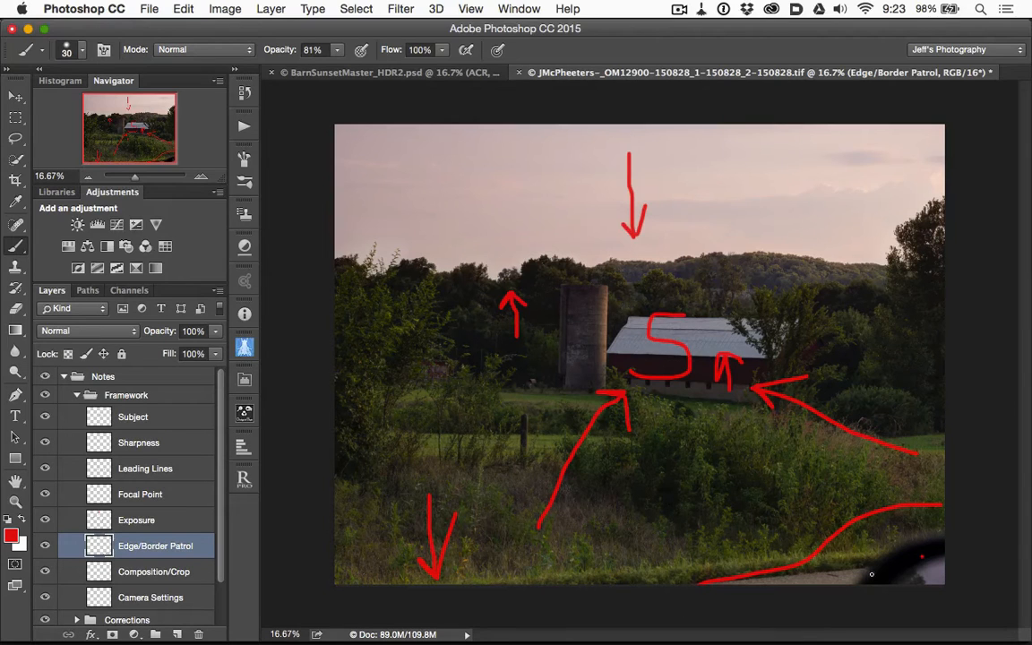
mouse_move(882, 537)
left_mouse_down()
mouse_move(857, 578)
mouse_move(856, 551)
mouse_move(900, 573)
left_mouse_up()
left_click(163, 572)
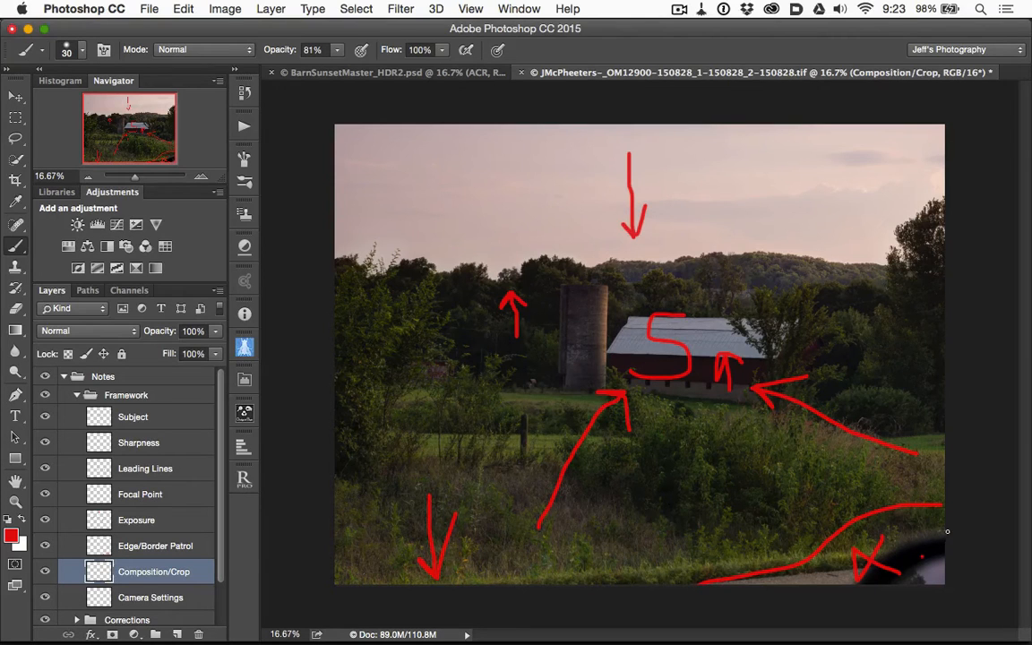
left_click_drag(940, 525, 328, 536)
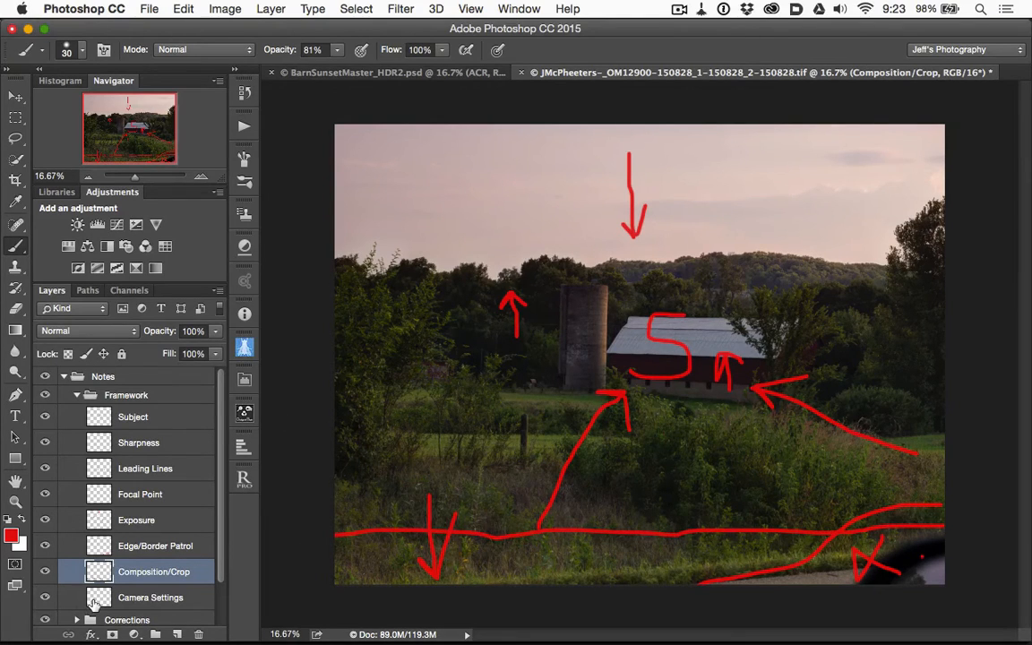
Step: Select the Camera Settings layer and check the photo's Camera Data in File Info
left_click(95, 598)
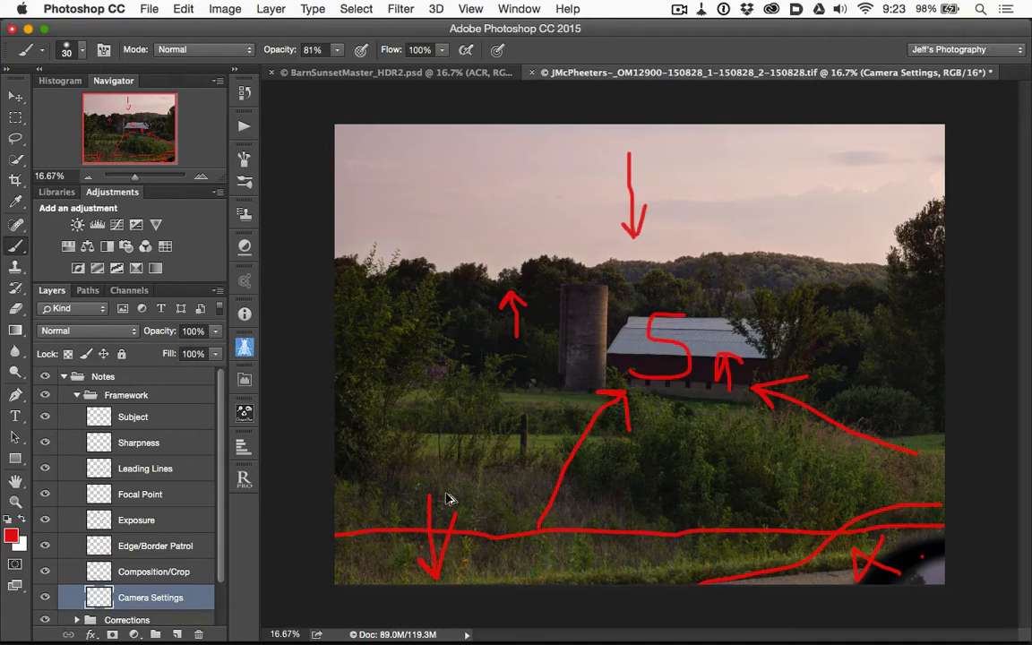
key("super+s")
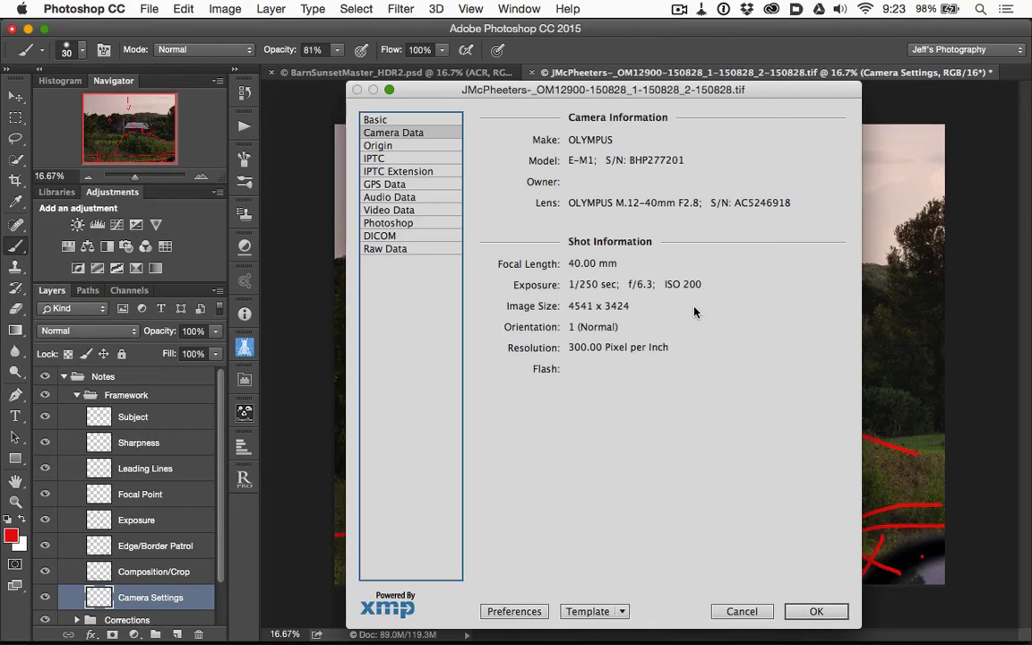
left_click(793, 611)
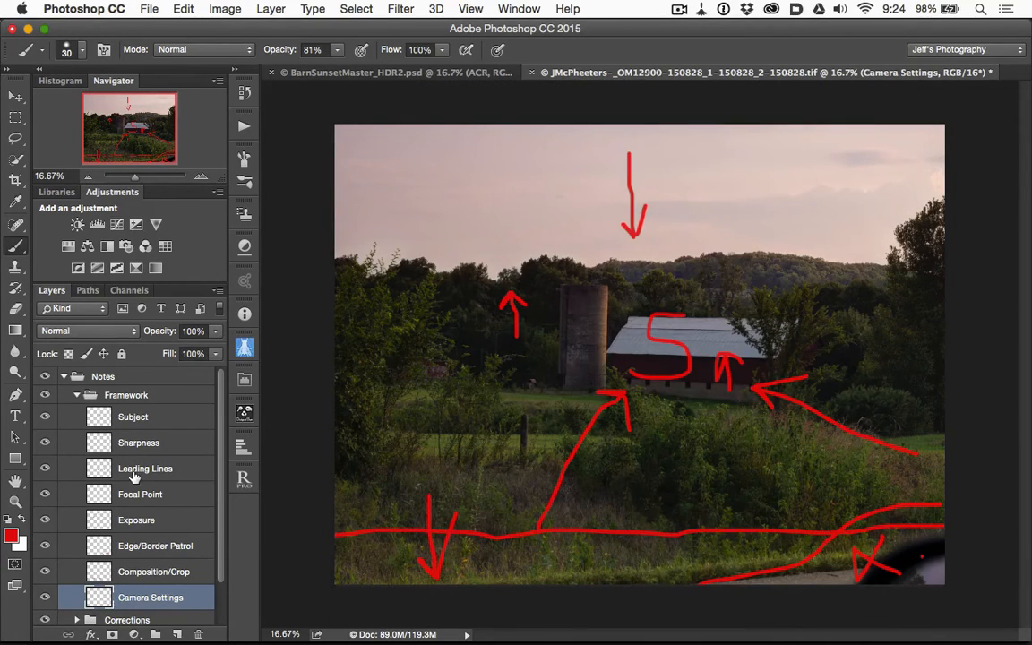
Step: Collapse the Framework group, toggling its notes off and back on, and expand the Corrections group
scroll(131, 421, "down", 2)
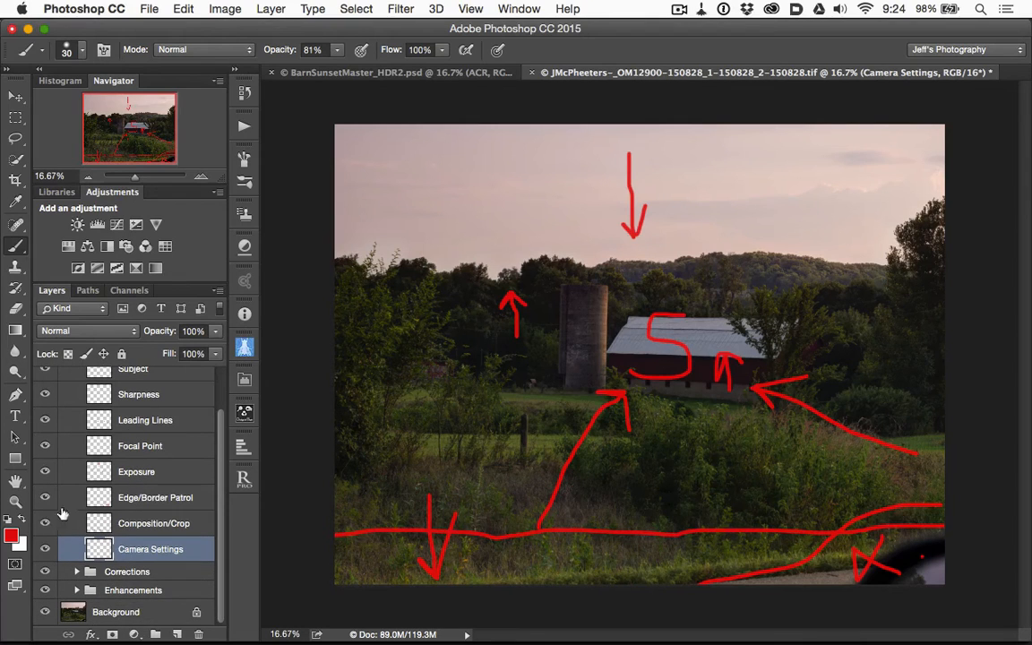
scroll(56, 367, "up", 2)
left_click(76, 396)
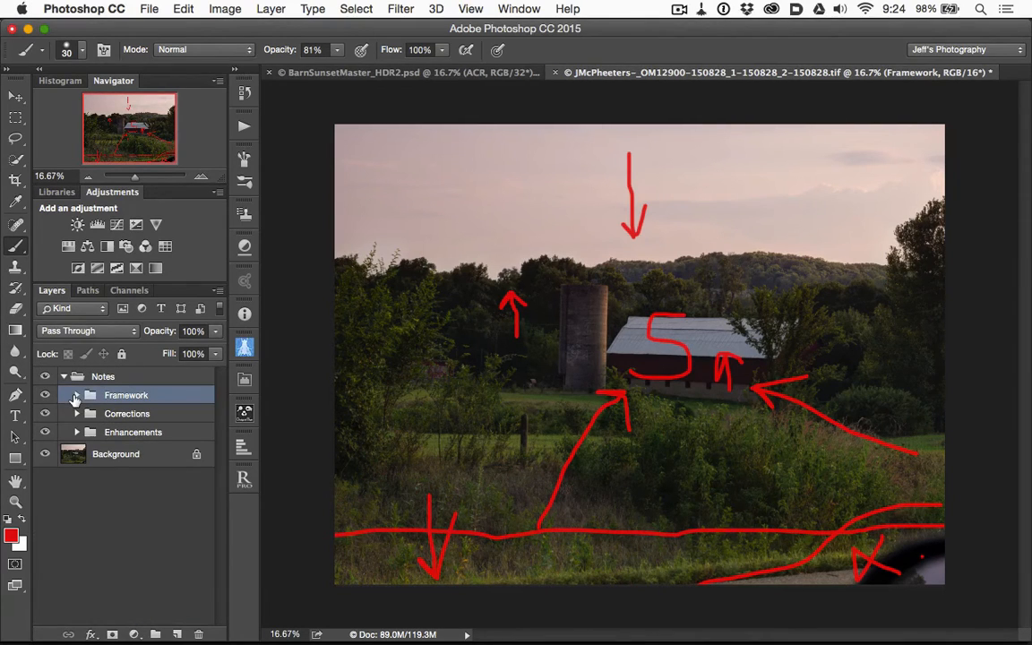
left_click(45, 395)
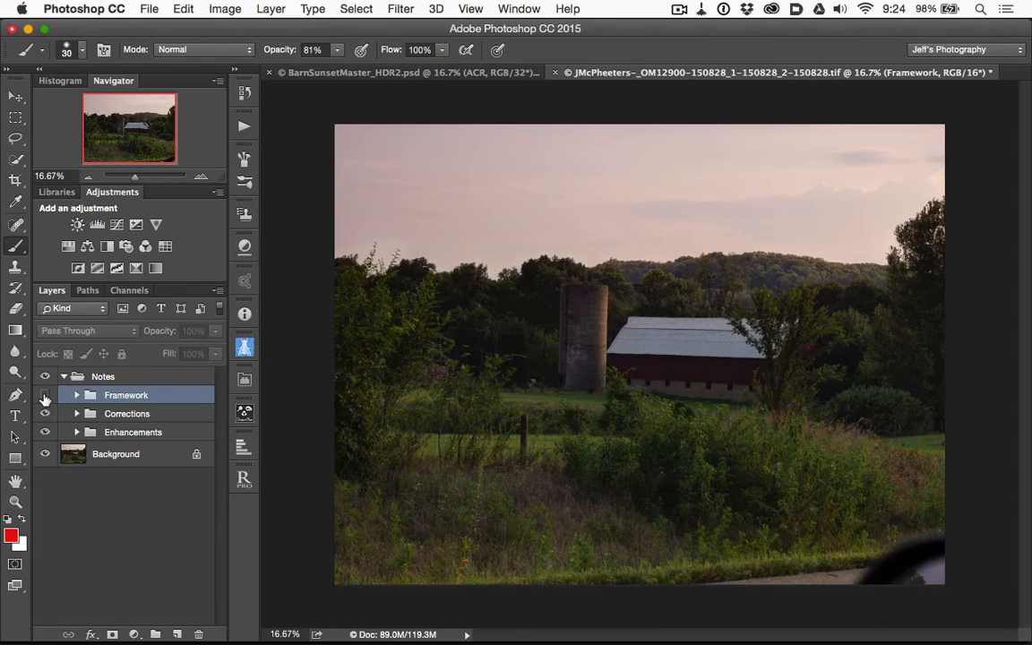
left_click(45, 395)
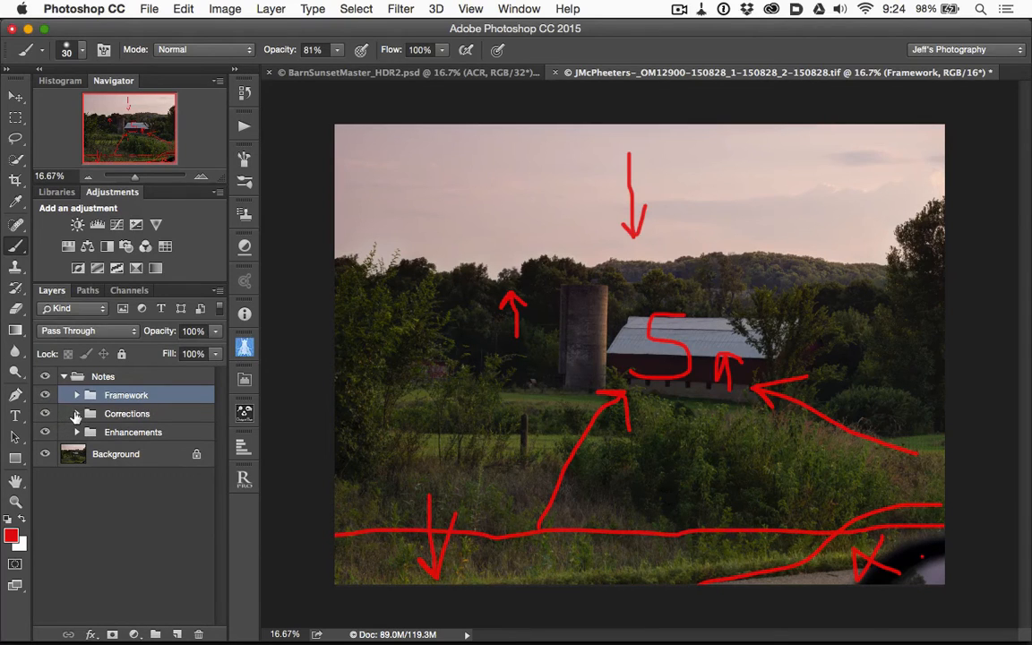
left_click(77, 414)
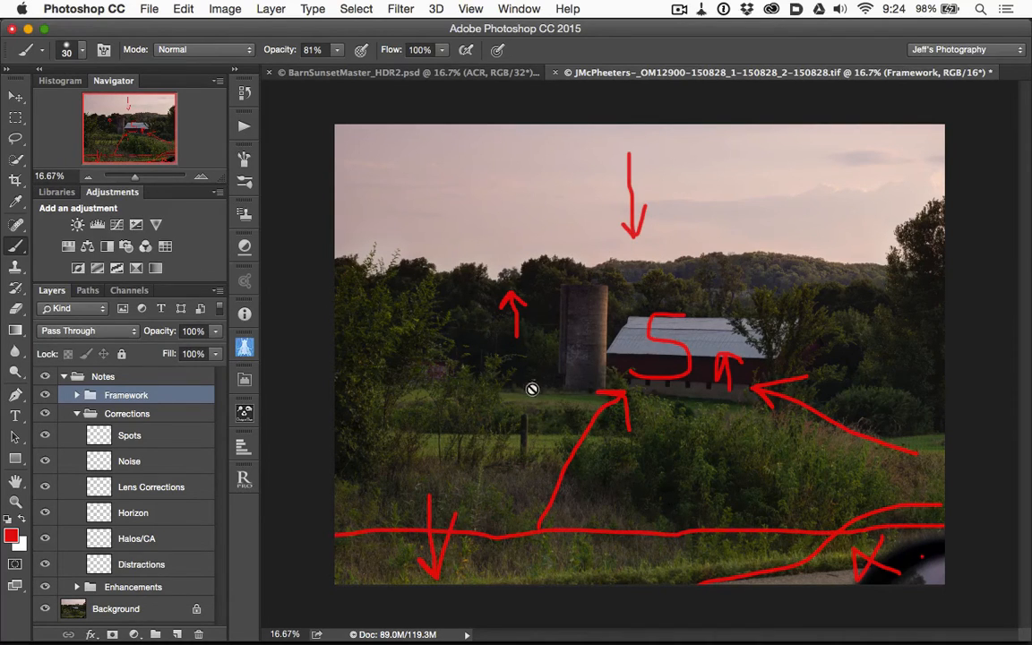
Step: On the Horizon layer, paint a vertical line along the silo's right edge, and select the Halos/CA layer
left_click(185, 516)
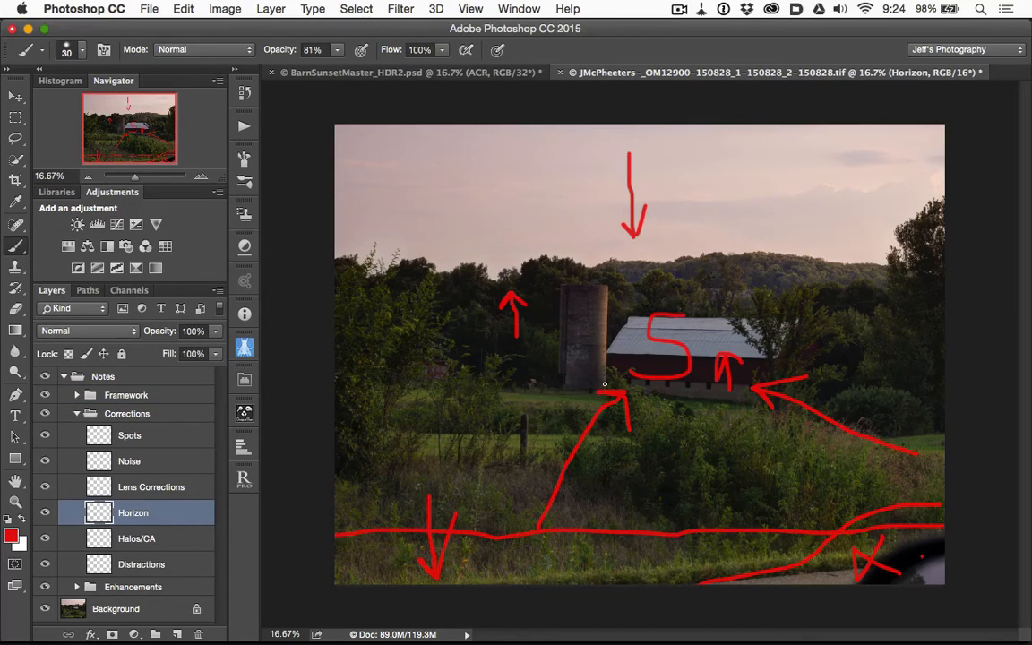
left_click_drag(604, 383, 601, 291)
left_click(105, 535)
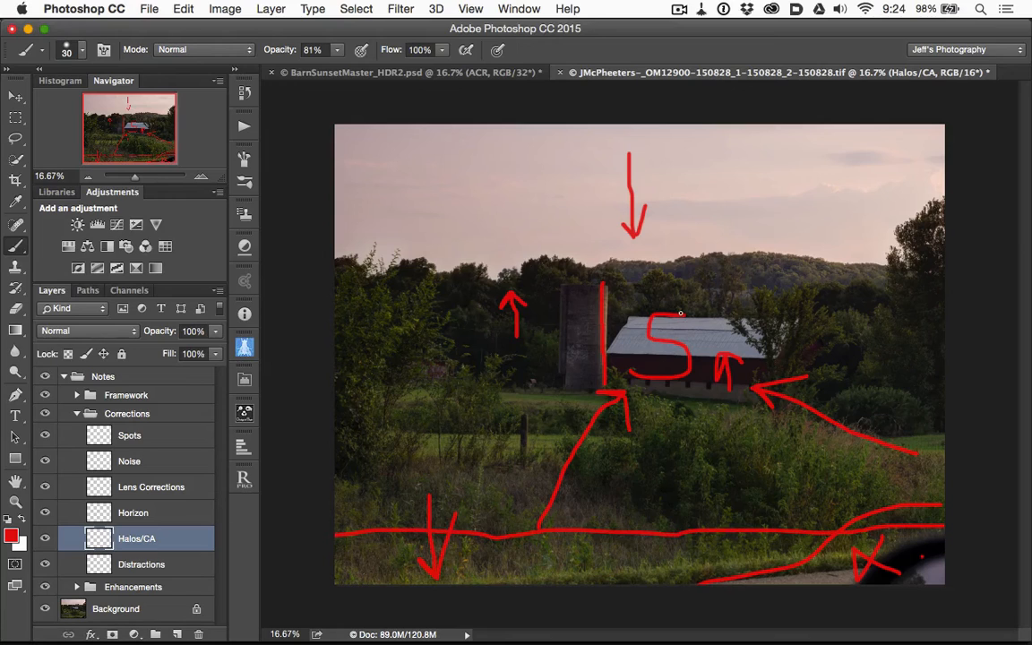
Step: On the Distractions layer, circle the branches poking above the left tree line and trace the two power lines across the silo and barn roof
left_click(173, 570)
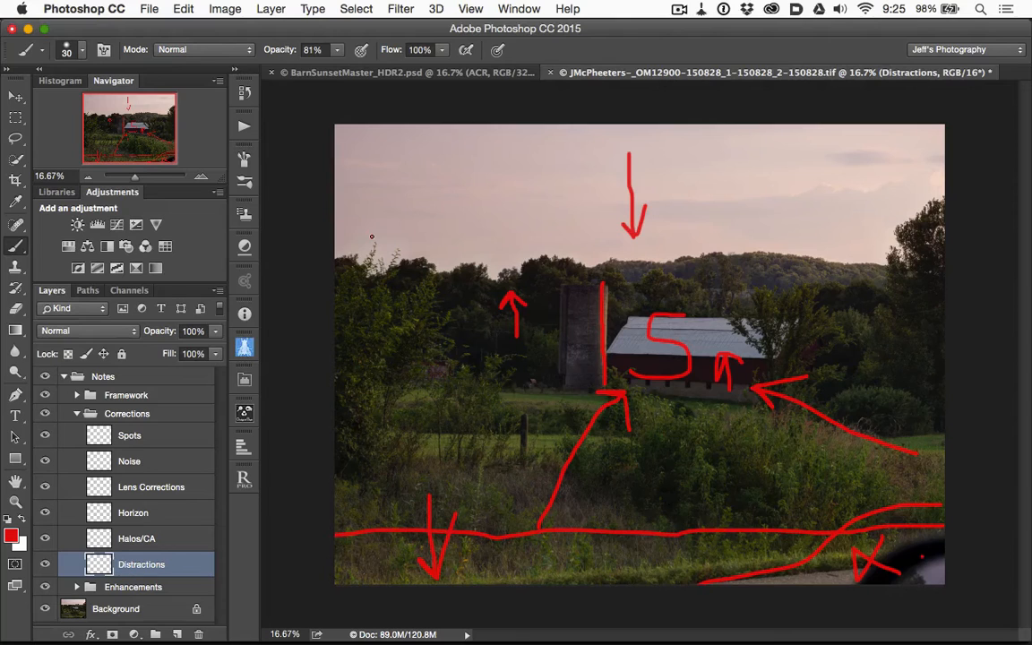
mouse_move(372, 236)
left_mouse_down()
mouse_move(357, 243)
mouse_move(356, 275)
mouse_move(387, 281)
mouse_move(412, 258)
mouse_move(367, 235)
left_mouse_up()
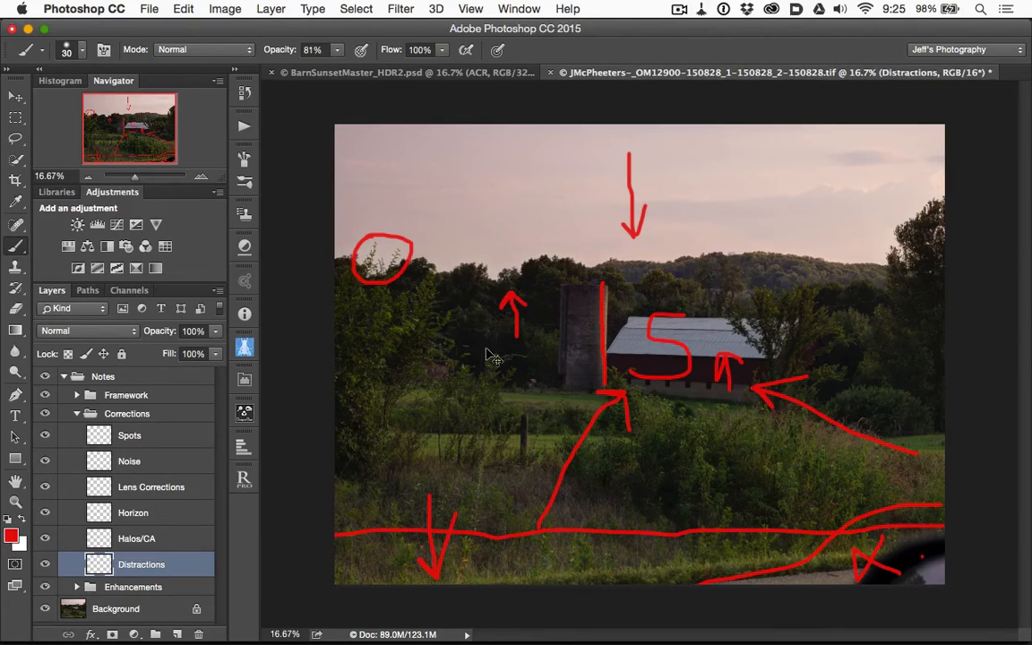
key("super+equal")
key("super+equal")
key("super+equal")
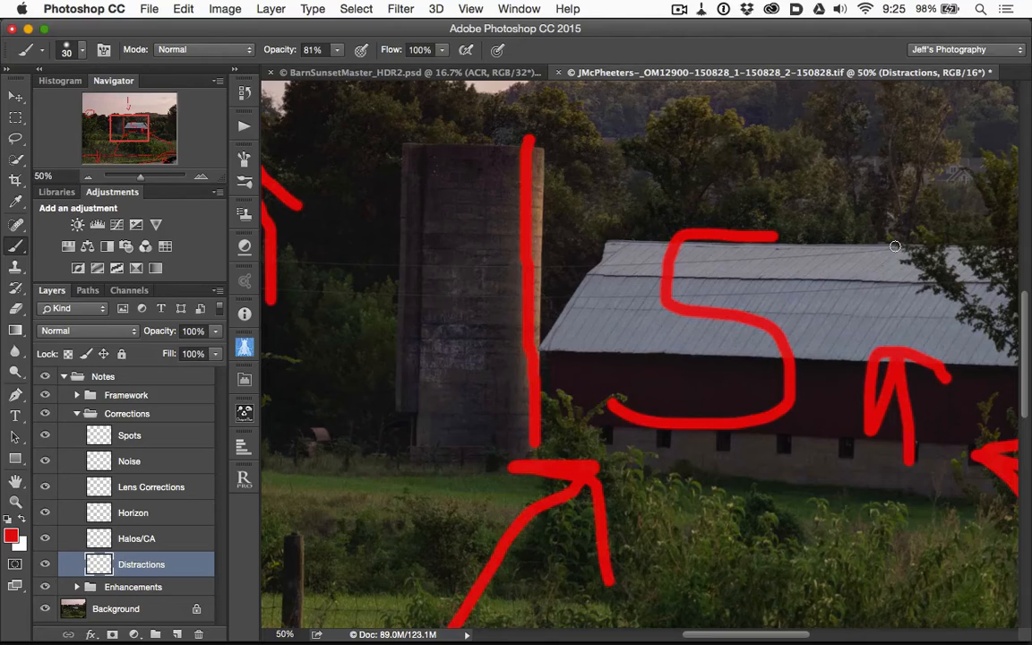
mouse_move(895, 245)
left_mouse_down()
mouse_move(539, 276)
mouse_move(344, 267)
mouse_move(365, 302)
mouse_move(809, 288)
left_mouse_up()
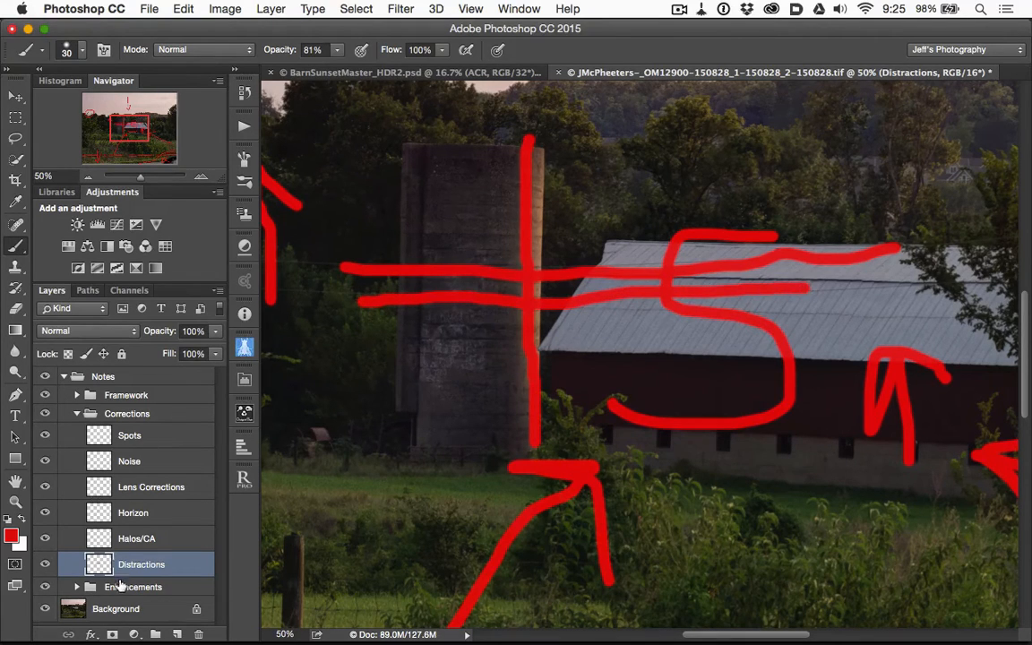
Step: Collapse the Corrections group and expand the Enhancements group with its Story Telling layer selected and the whole photo in view
left_click(84, 457)
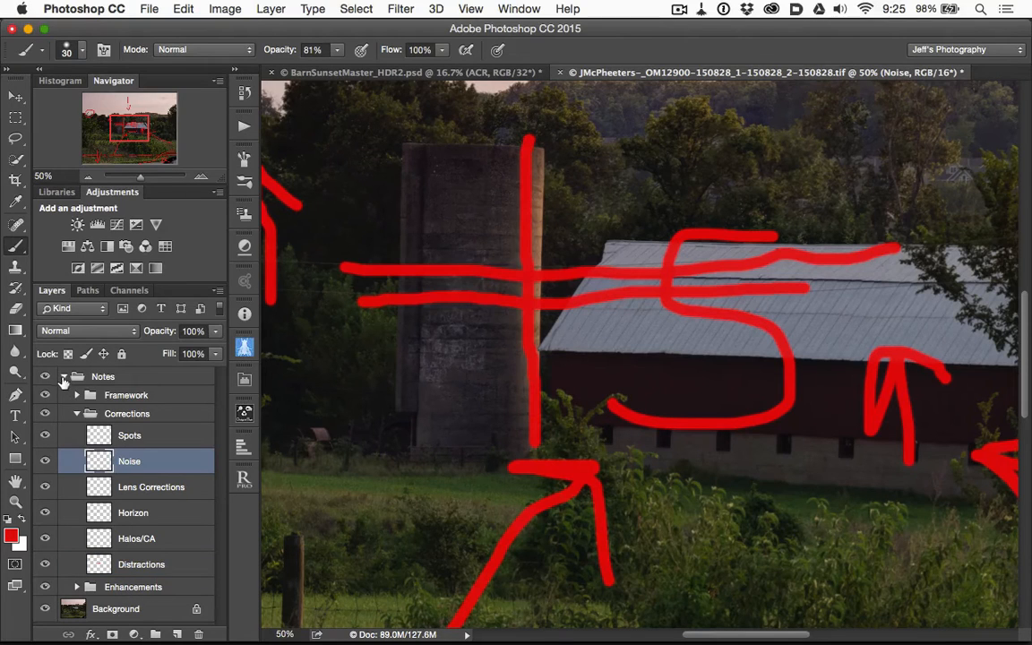
left_click(76, 414)
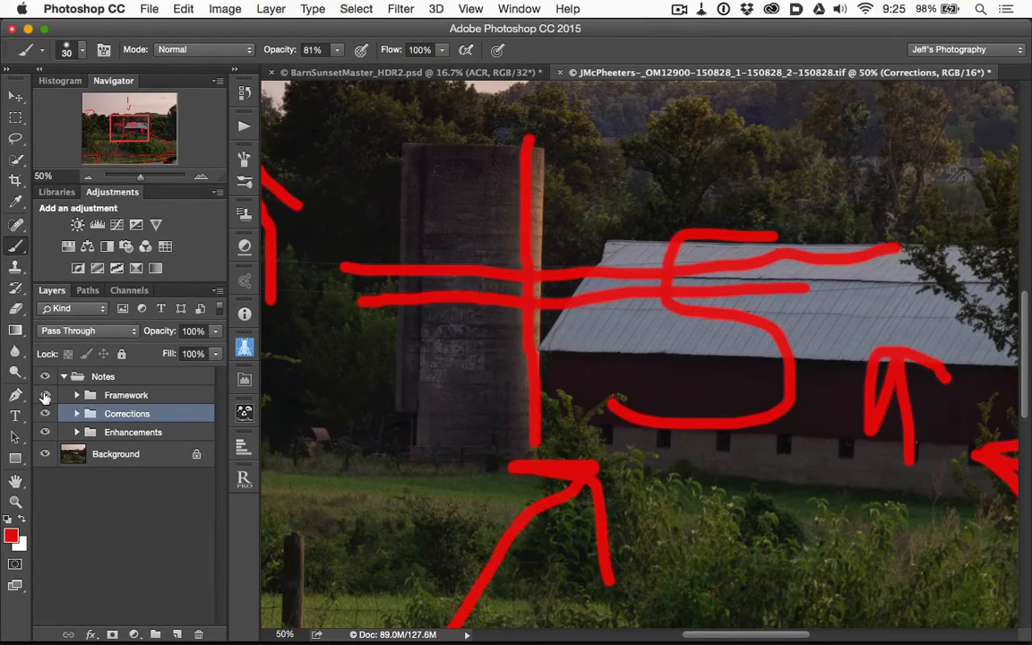
left_click(77, 431)
scroll(114, 439, "down", 1)
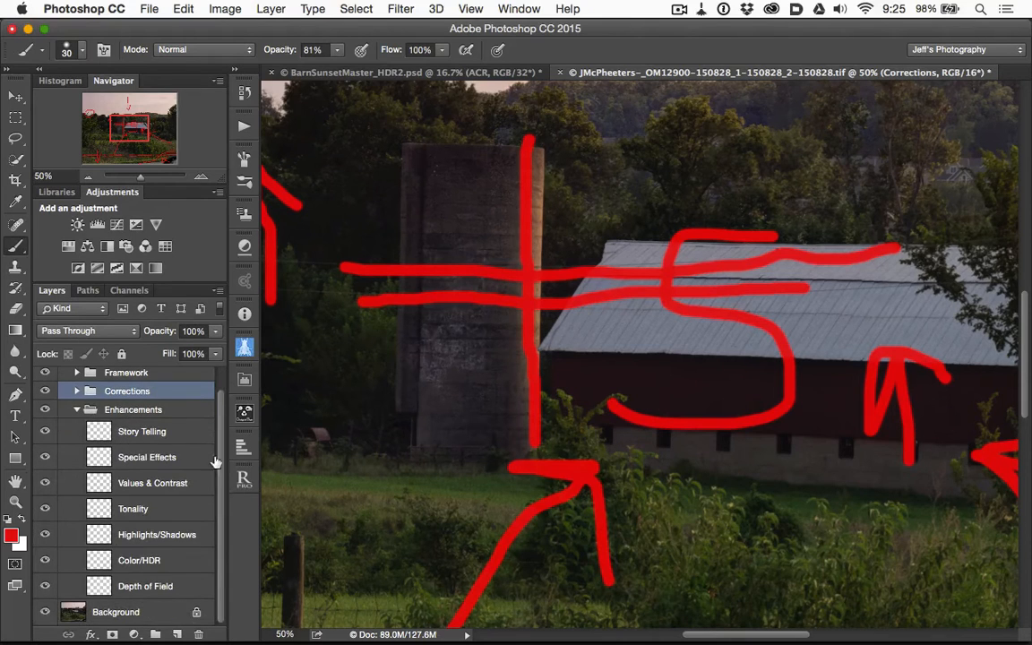
key("super+0")
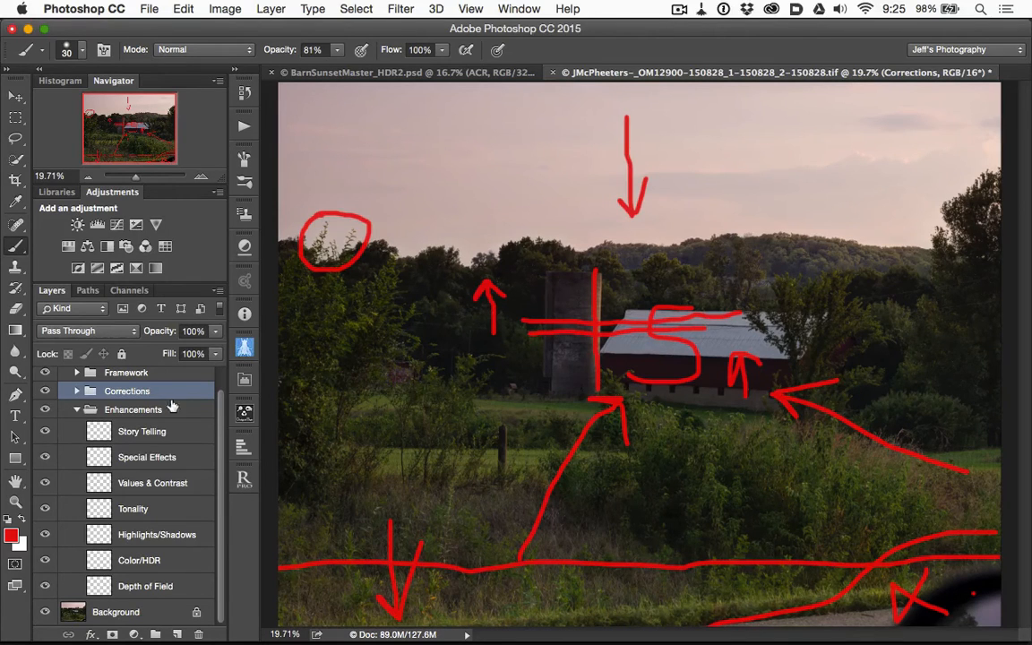
left_click(159, 434)
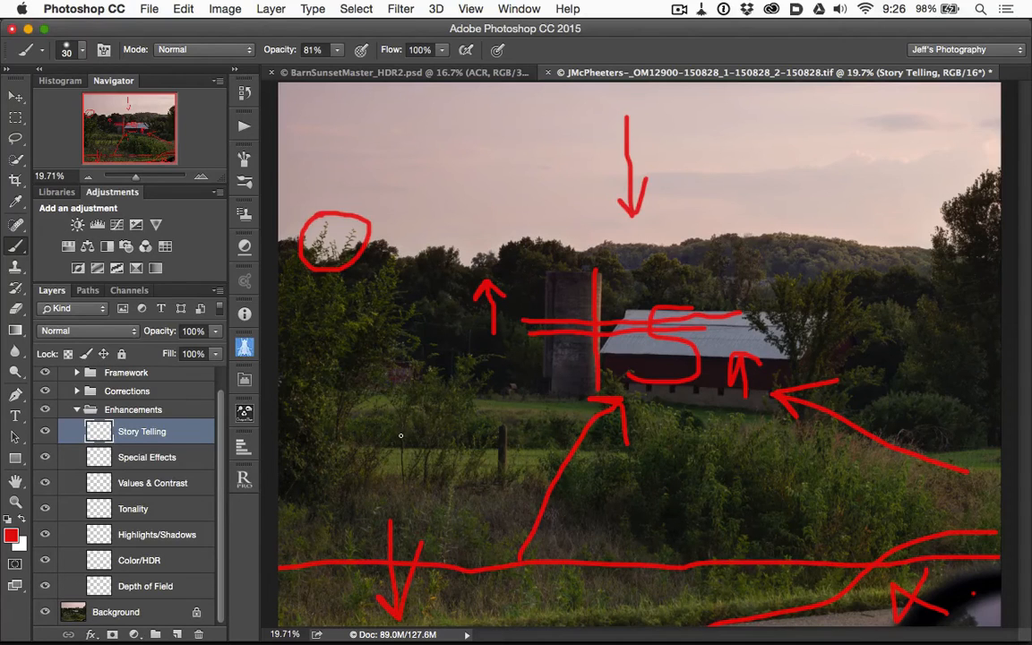
Step: On the Special Effects layer, paint a V-shaped vignette mark near each of the photo's four corners
left_click(166, 461)
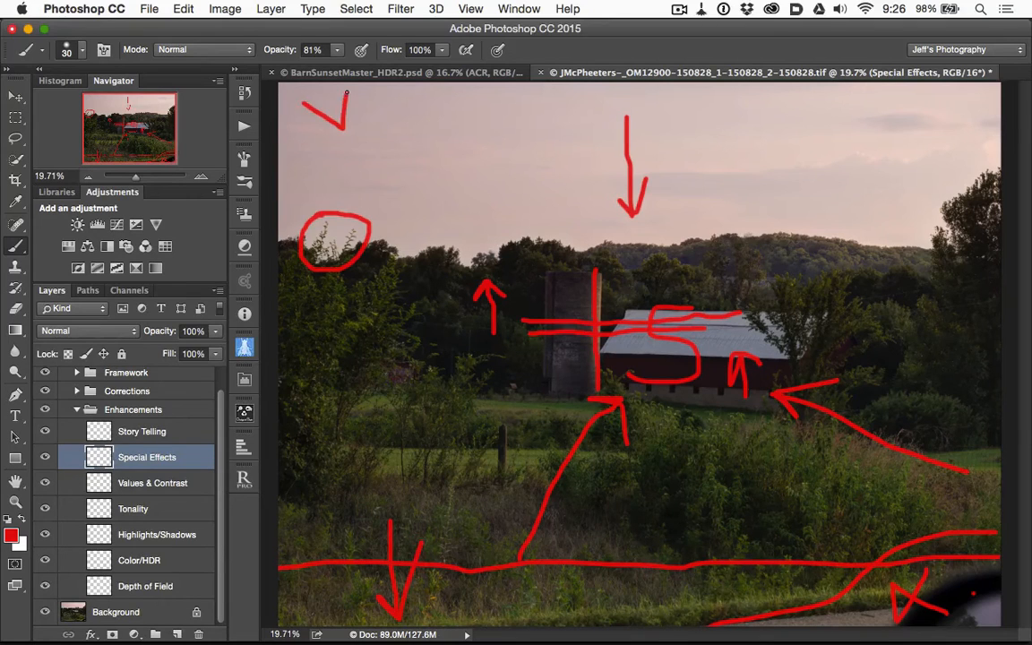
left_click_drag(303, 103, 348, 89)
mouse_move(935, 105)
left_mouse_down()
mouse_move(937, 130)
mouse_move(967, 106)
left_mouse_up()
mouse_move(894, 504)
left_mouse_down()
mouse_move(947, 537)
mouse_move(949, 493)
left_mouse_up()
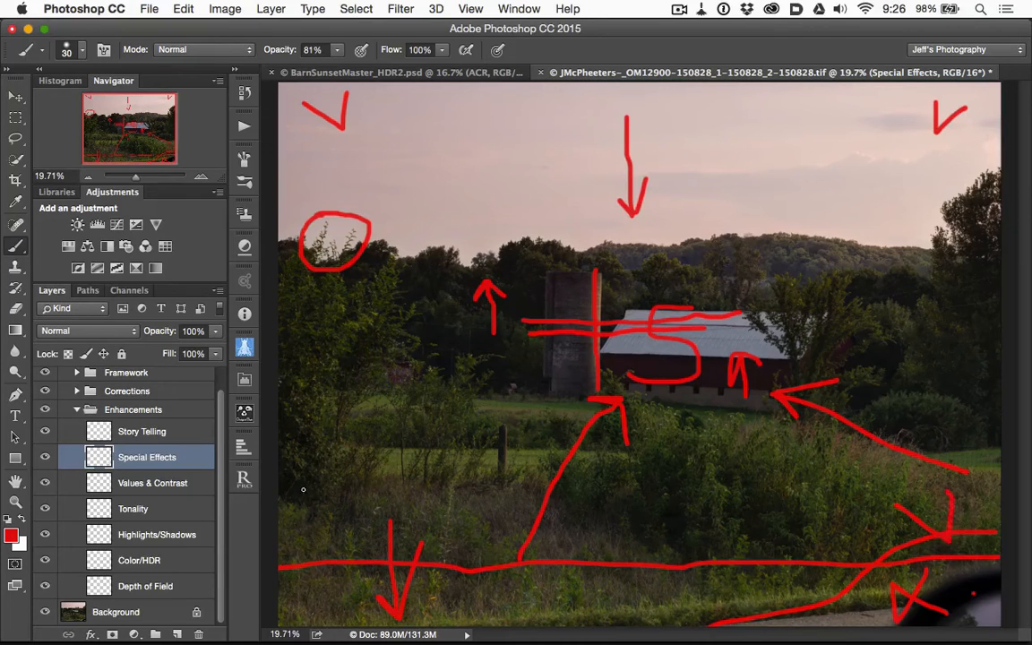
left_click_drag(315, 494, 345, 496)
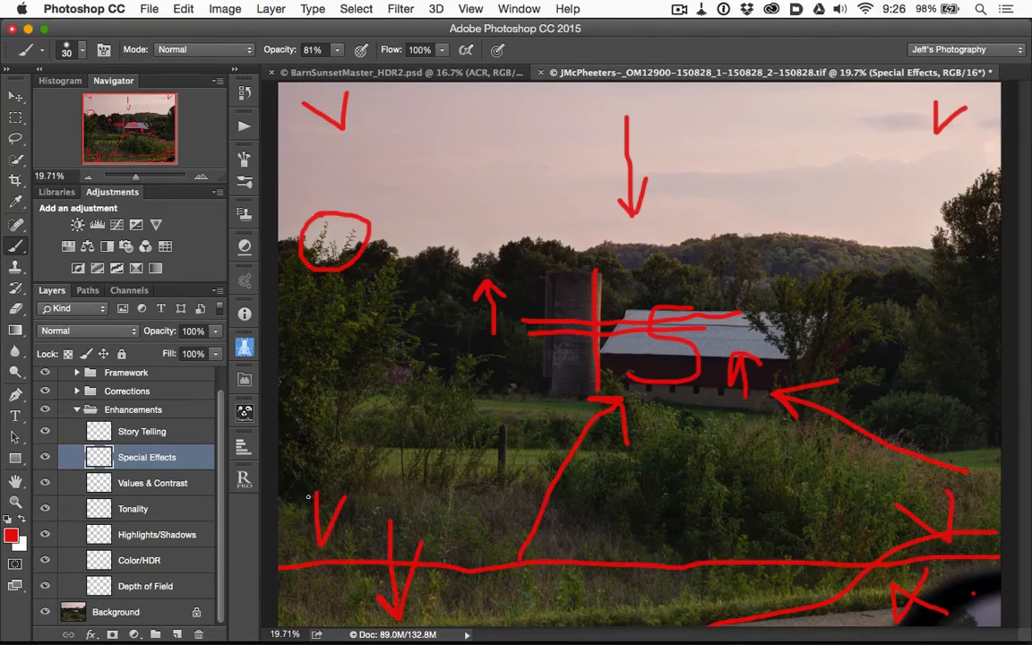
Step: On the Values & Contrast layer, circle the barn's lower wall and a patch of the upper-right sky, and select the Tonality layer
left_click(139, 484)
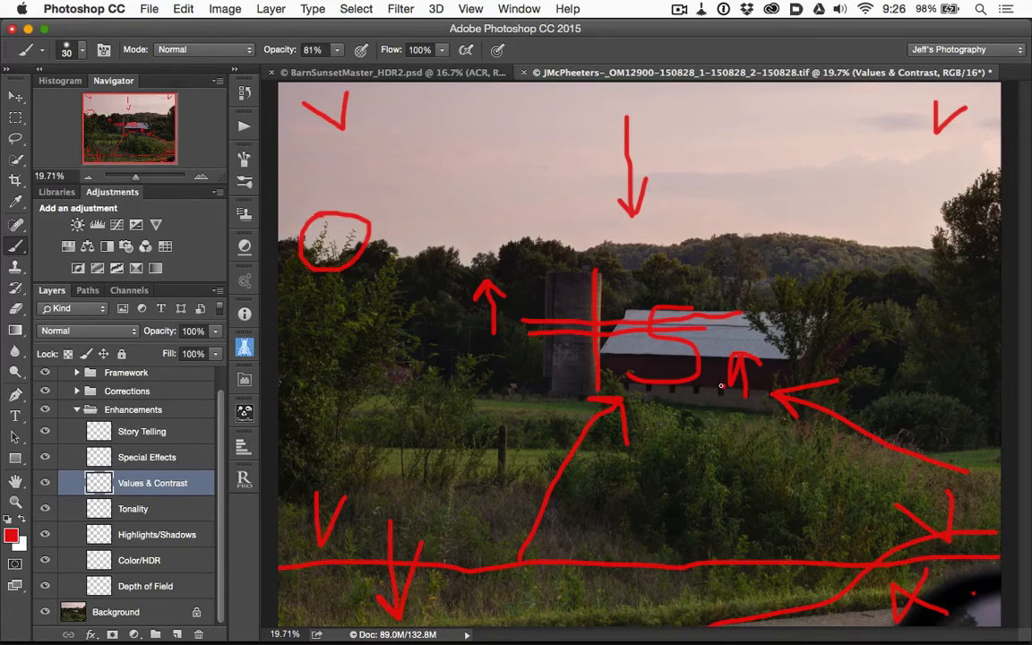
left_click_drag(721, 387, 718, 388)
mouse_move(876, 115)
left_mouse_down()
mouse_move(819, 171)
mouse_move(869, 192)
mouse_move(888, 134)
mouse_move(865, 113)
left_mouse_up()
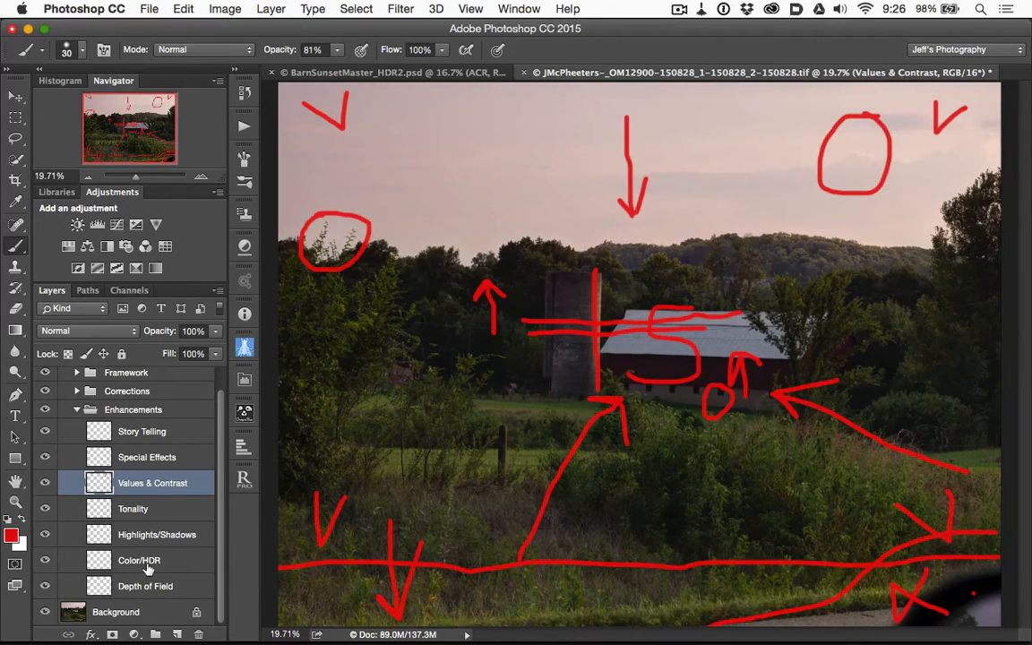
left_click(130, 510)
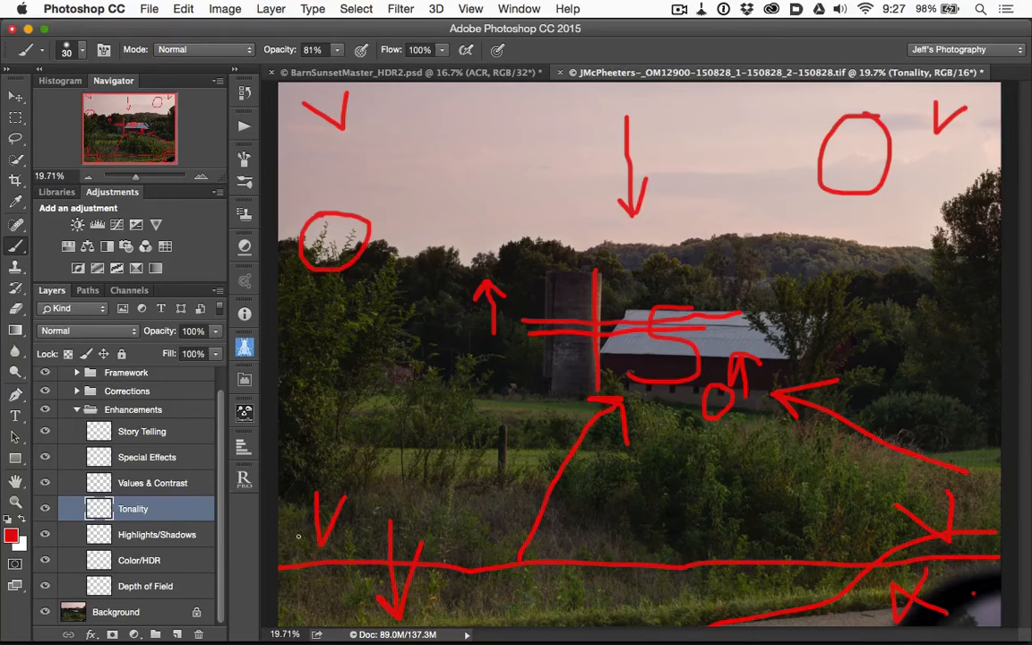
Step: On the Highlights/Shadows layer, circle the dark trees right of the barn, the upper-right sky, both grass strips left of the silo and the barn roof
left_click(162, 538)
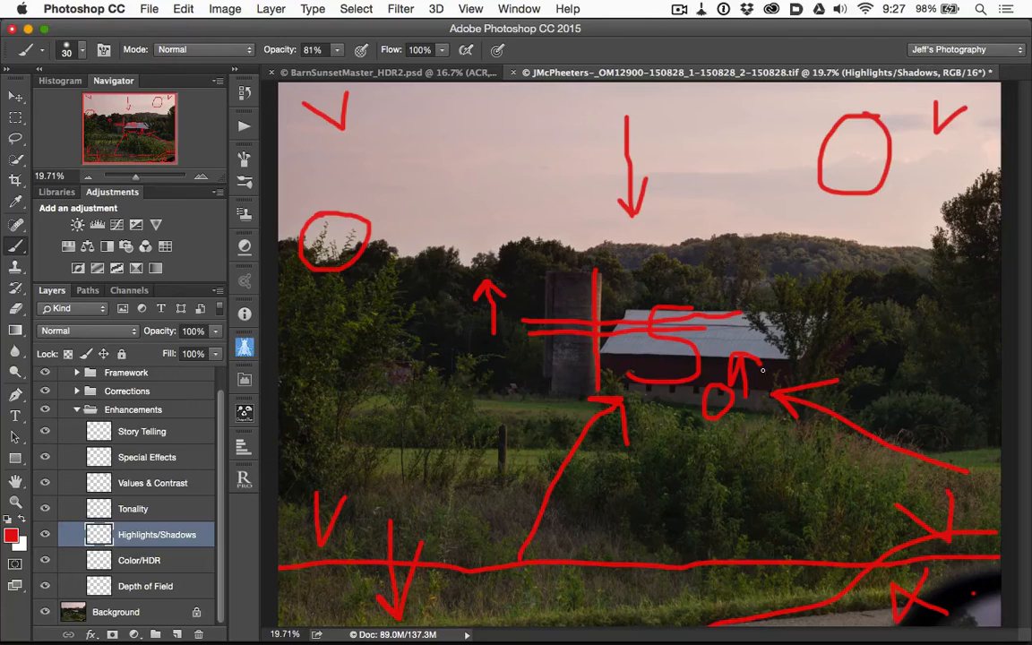
mouse_move(894, 342)
left_mouse_down()
mouse_move(858, 357)
mouse_move(874, 380)
mouse_move(881, 343)
left_mouse_up()
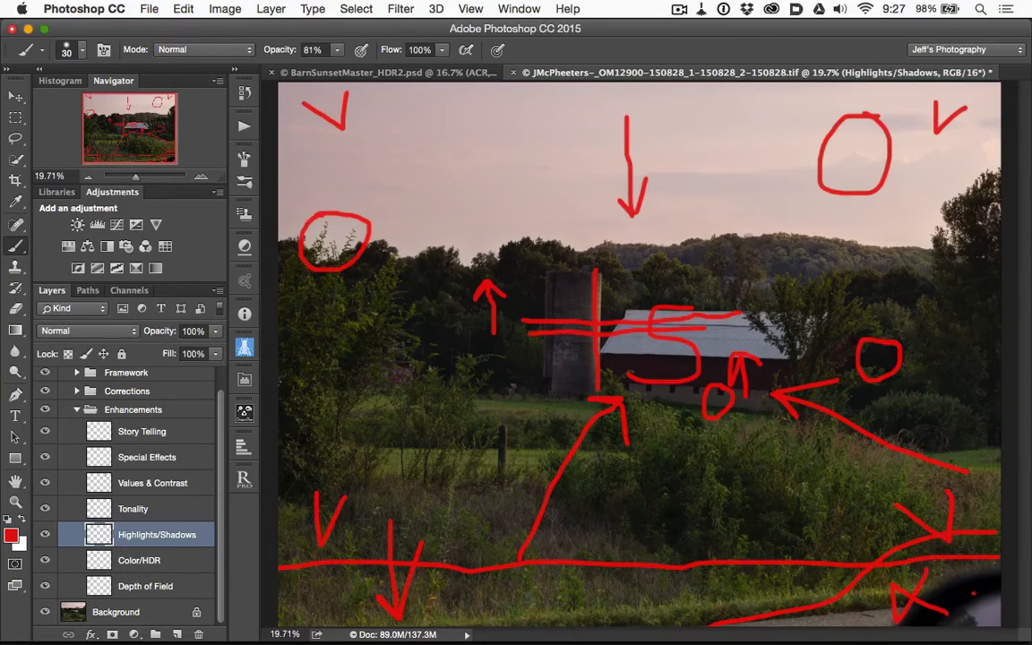
mouse_move(907, 89)
left_mouse_down()
mouse_move(888, 147)
mouse_move(986, 108)
mouse_move(905, 89)
left_mouse_up()
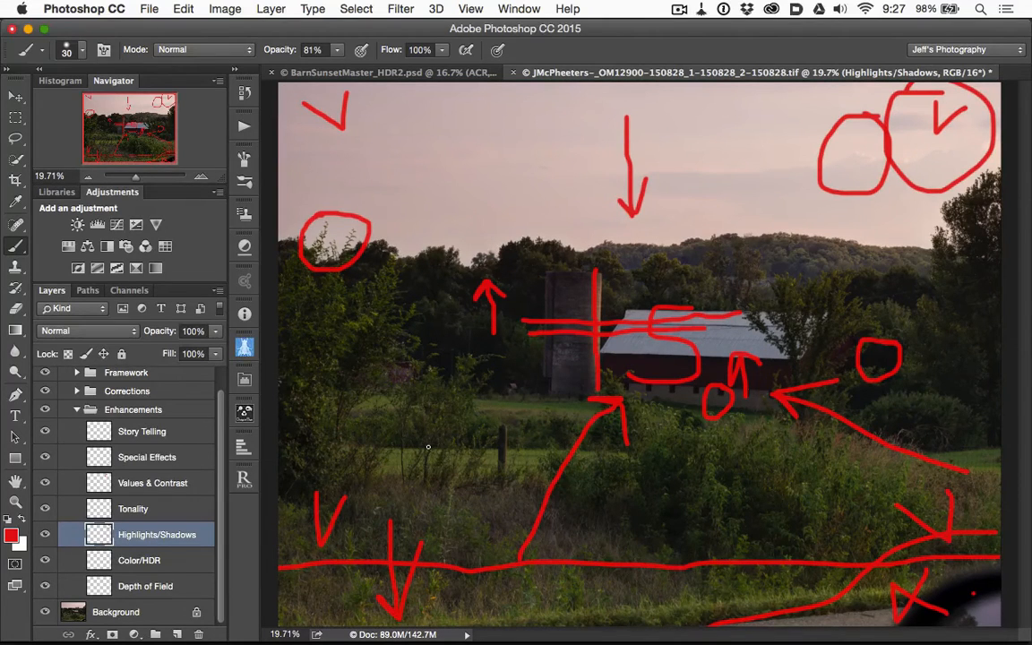
mouse_move(430, 436)
left_mouse_down()
mouse_move(377, 471)
mouse_move(501, 480)
mouse_move(399, 440)
left_mouse_up()
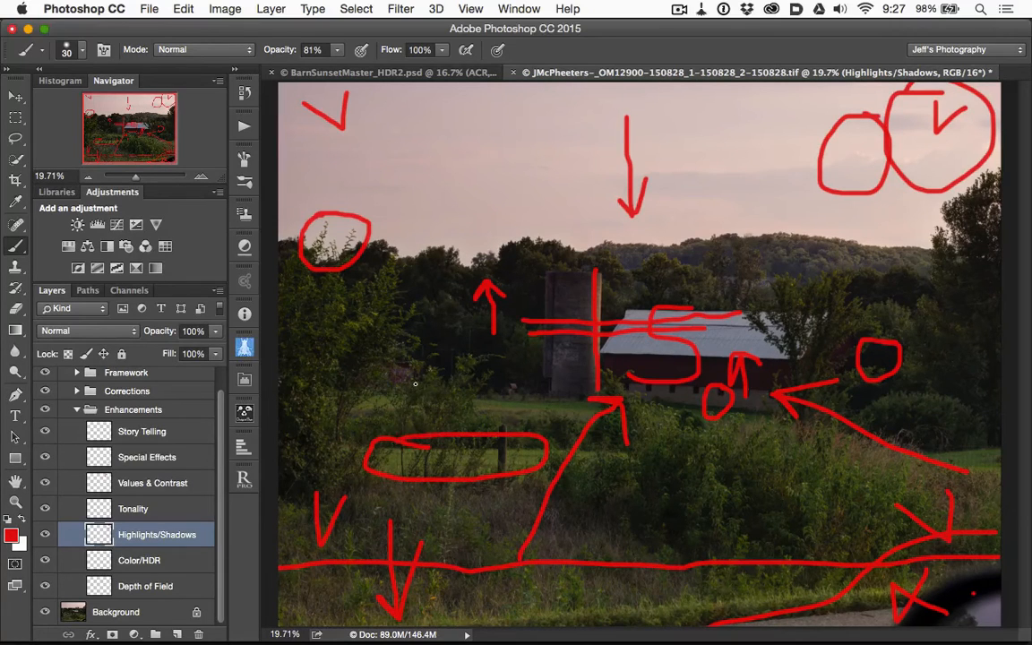
mouse_move(410, 382)
left_mouse_down()
mouse_move(371, 386)
mouse_move(388, 417)
mouse_move(496, 417)
mouse_move(522, 397)
mouse_move(414, 379)
left_mouse_up()
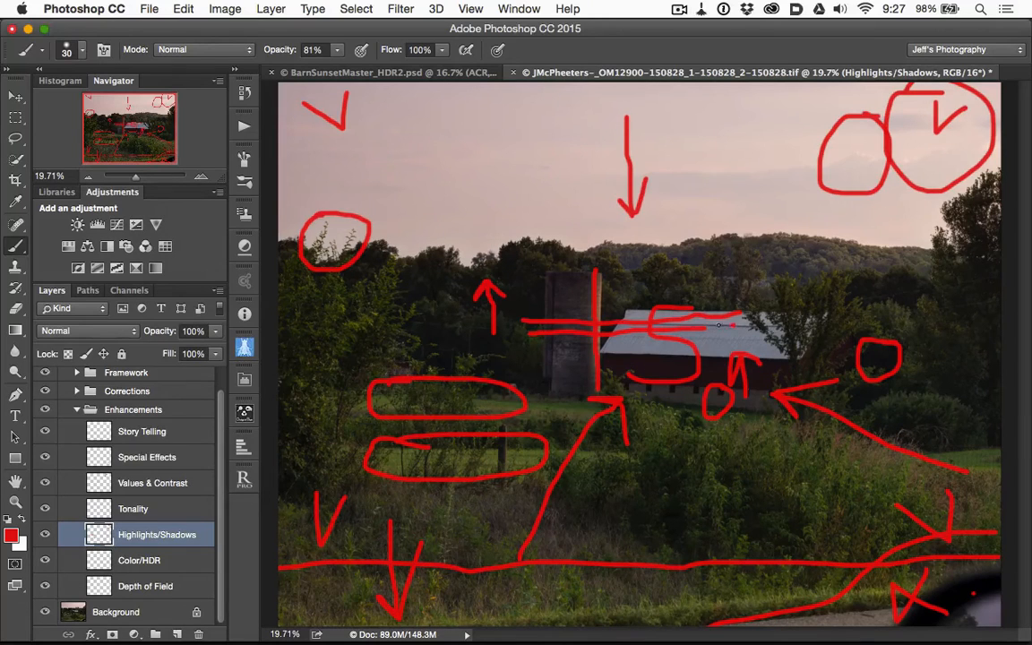
mouse_move(719, 325)
left_mouse_down()
mouse_move(611, 348)
mouse_move(692, 338)
mouse_move(766, 349)
mouse_move(716, 301)
mouse_move(668, 322)
left_mouse_up()
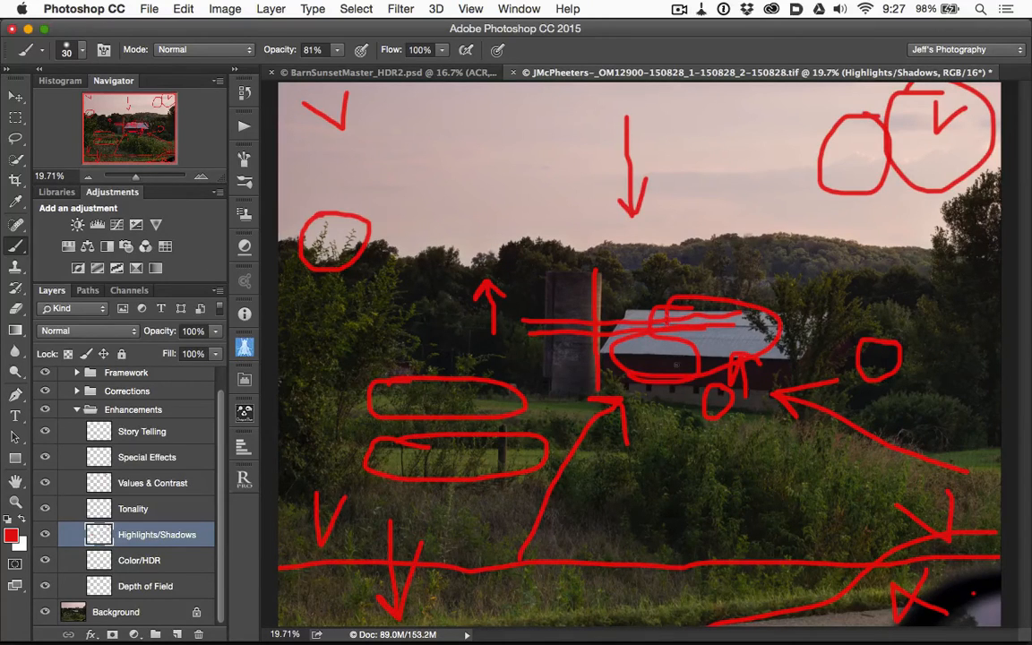
Step: Select the Color/HDR layer and move on to the Depth of Field layer without painting marks
left_click(176, 560)
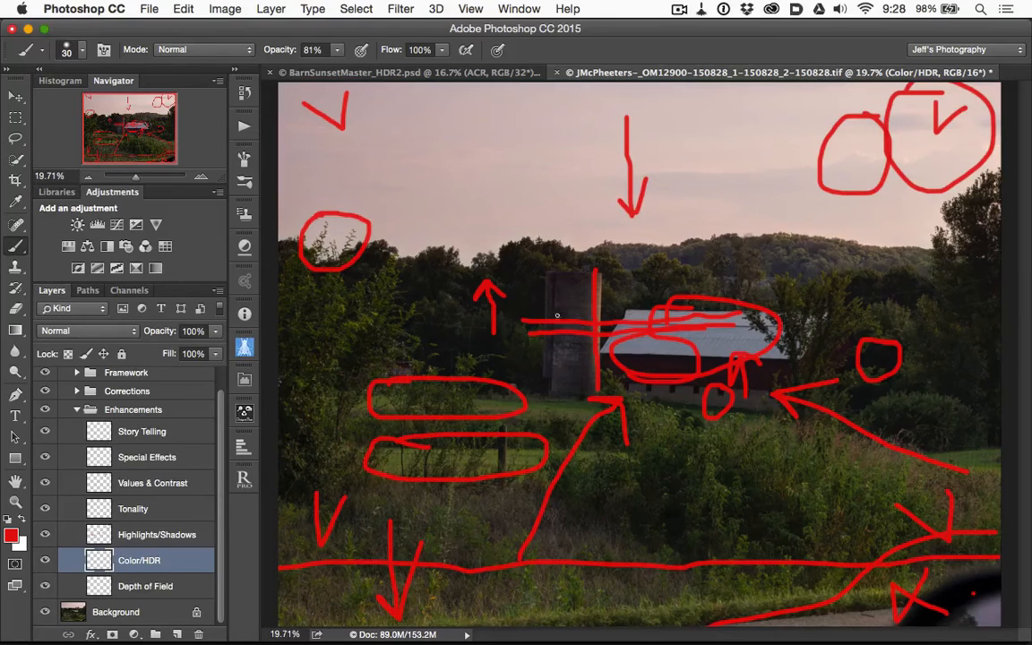
left_click(145, 591)
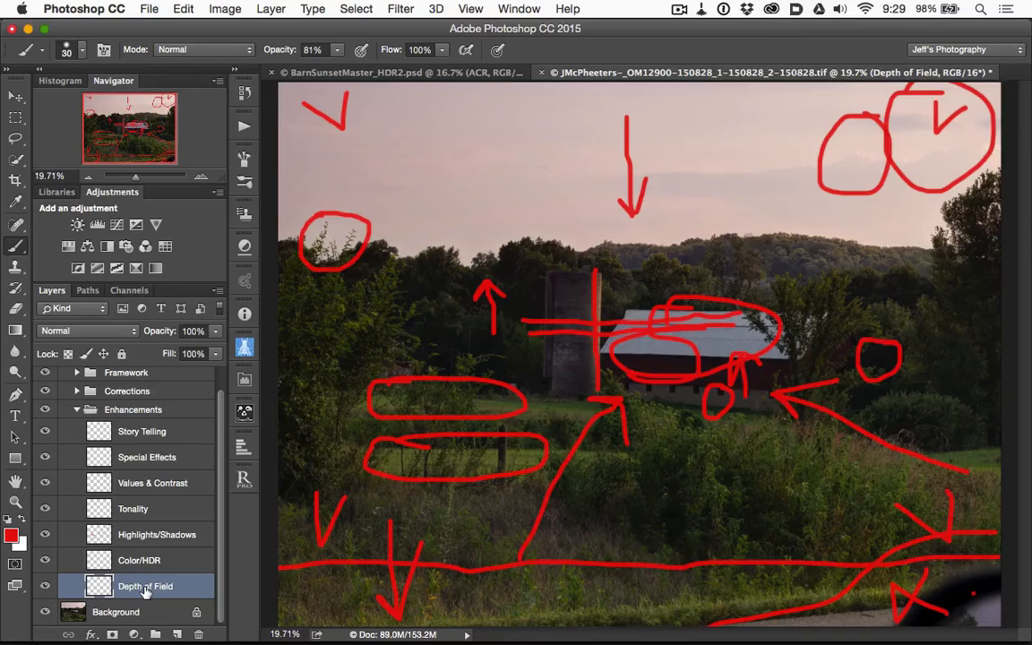
Step: Collapse the Enhancements group and hide the entire Notes group to show the unmarked photo
left_click(77, 411)
left_click(60, 377)
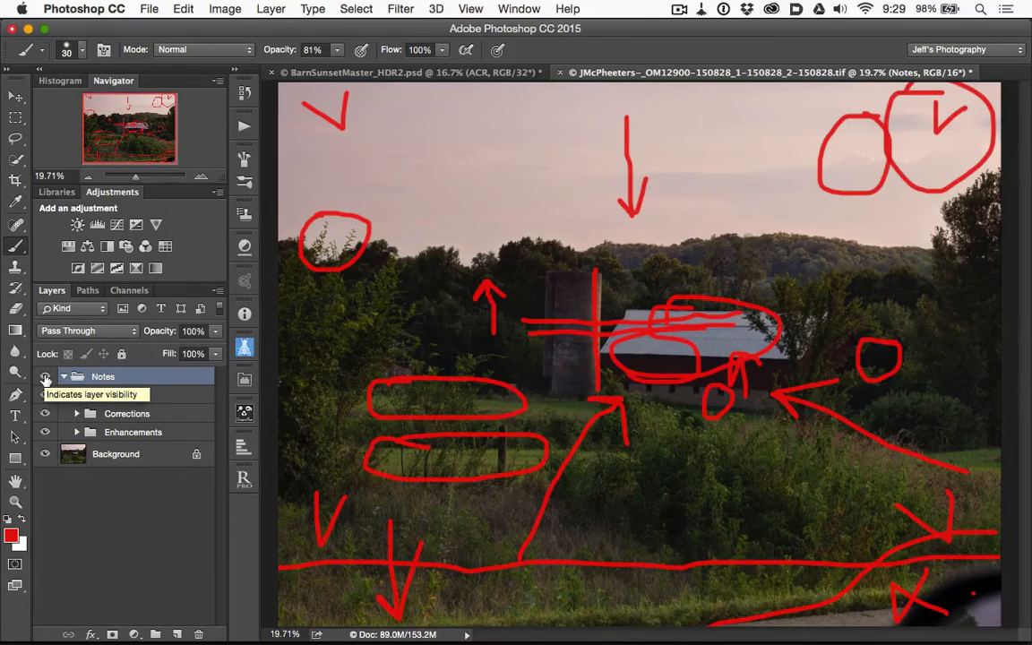
left_click(45, 378)
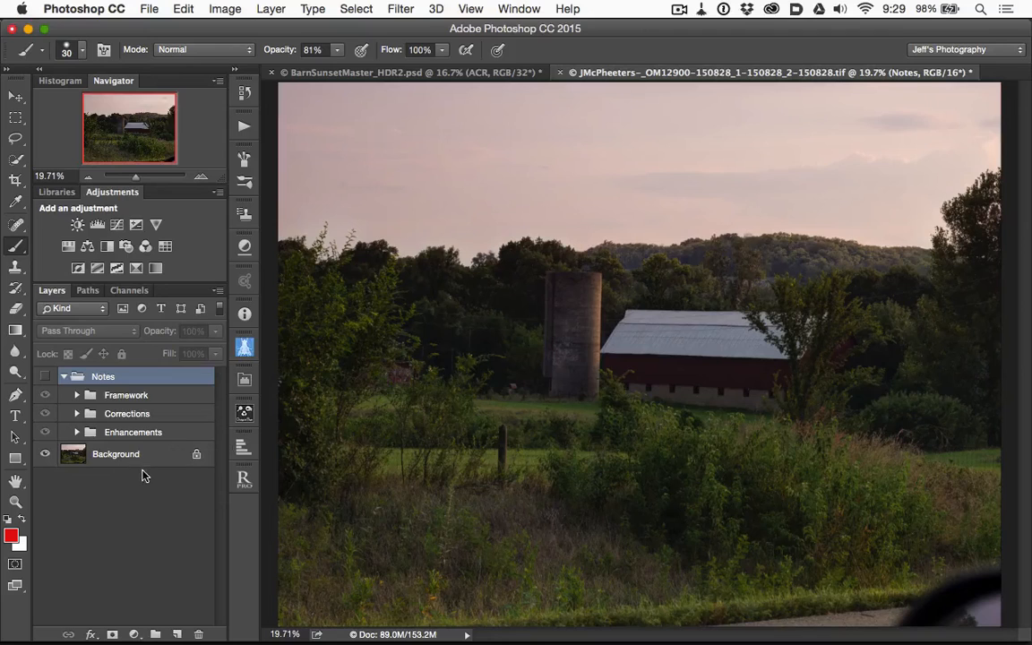